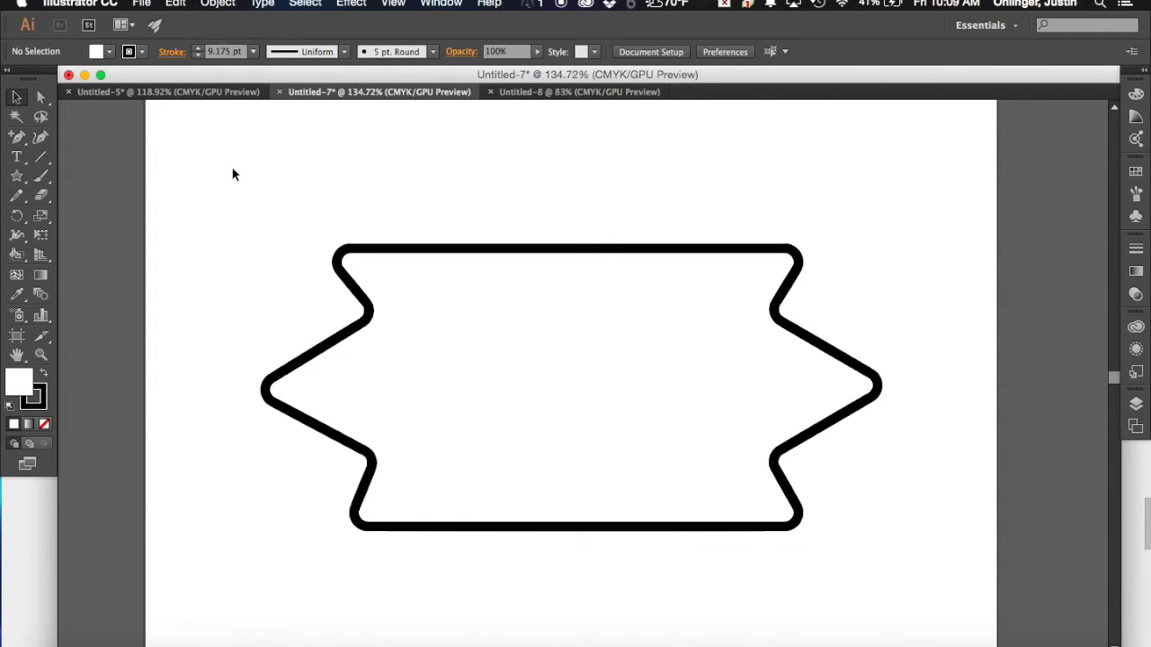
# Step: Open the Line Segment tool flyout showing the line, arc, spiral and grid tools
pyautogui.click(43, 162)
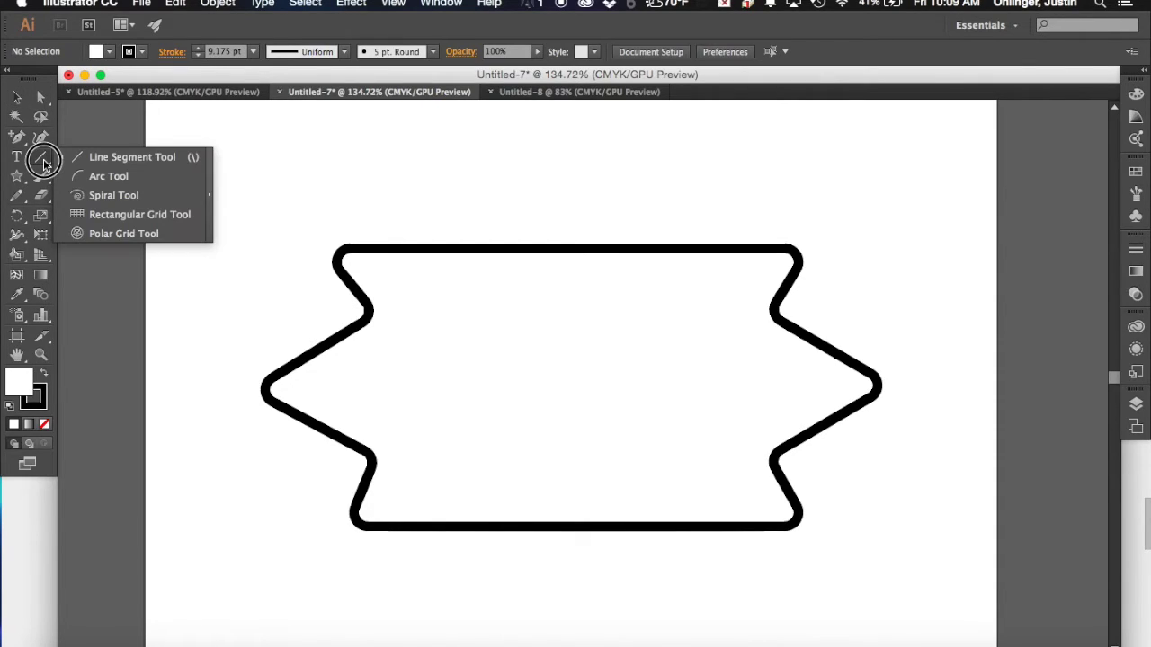
# Step: Choose the Line Segment tool and lower the stroke weight to 4 pt
pyautogui.moveTo(43, 163); pyautogui.dragTo(122, 165)
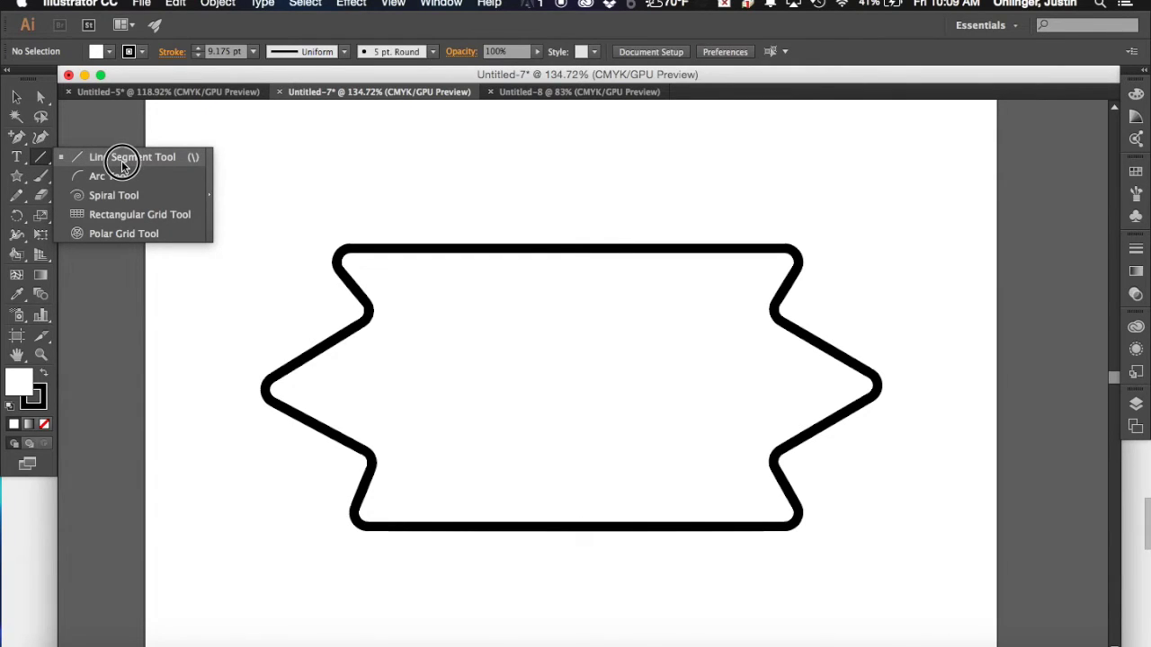
pyautogui.moveTo(122, 164); pyautogui.dragTo(155, 157)
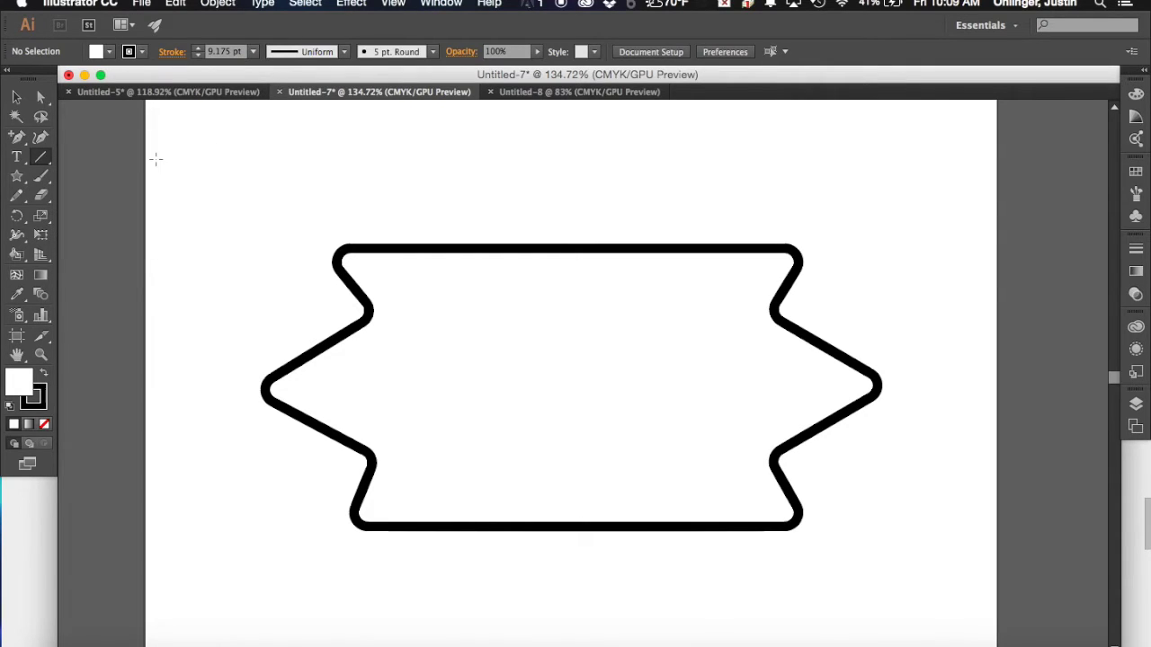
pyautogui.click(200, 53)
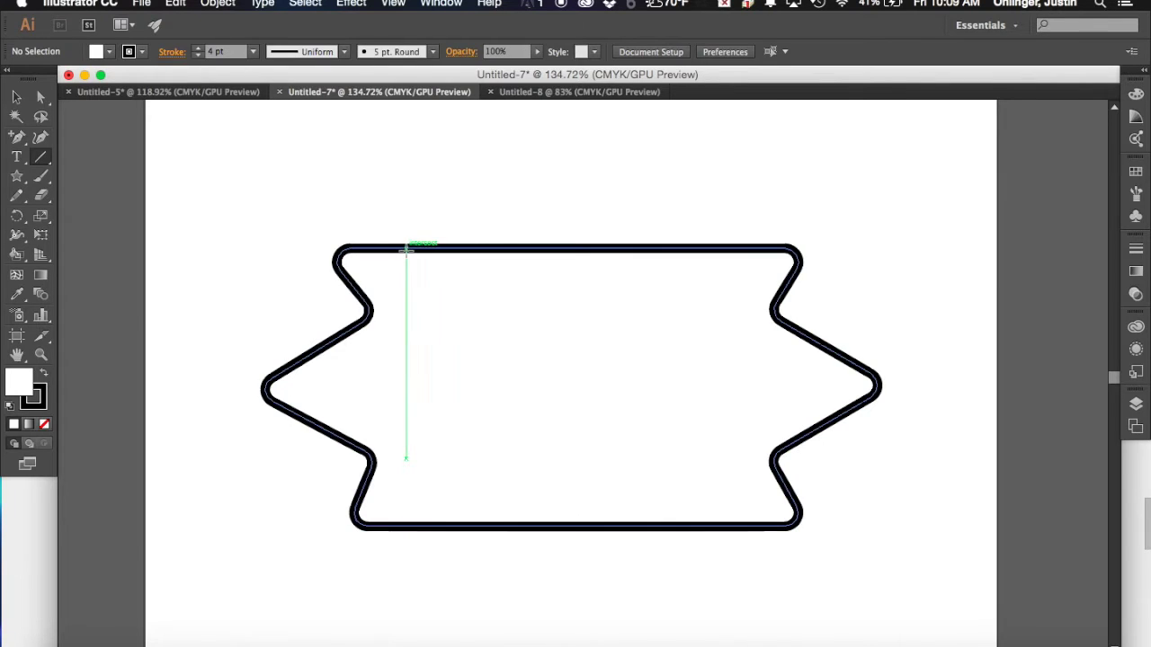
# Step: Draw four test vertical lines inside the banner, then undo them all
pyautogui.moveTo(406, 251); pyautogui.dragTo(406, 328)
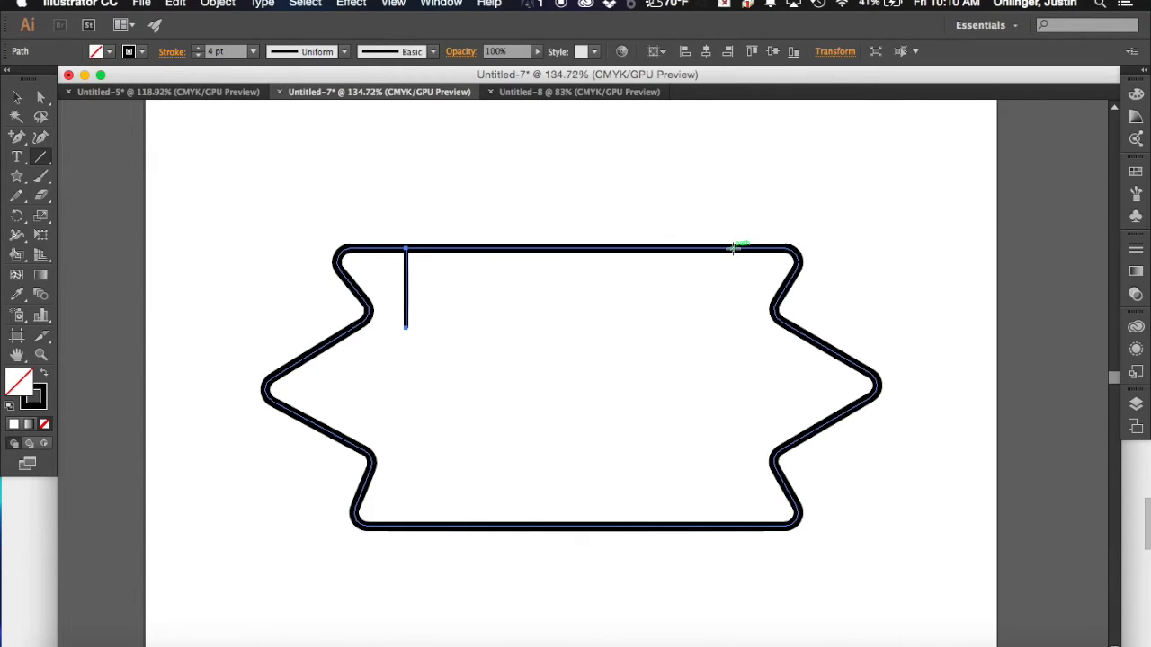
pyautogui.moveTo(734, 251); pyautogui.dragTo(733, 329)
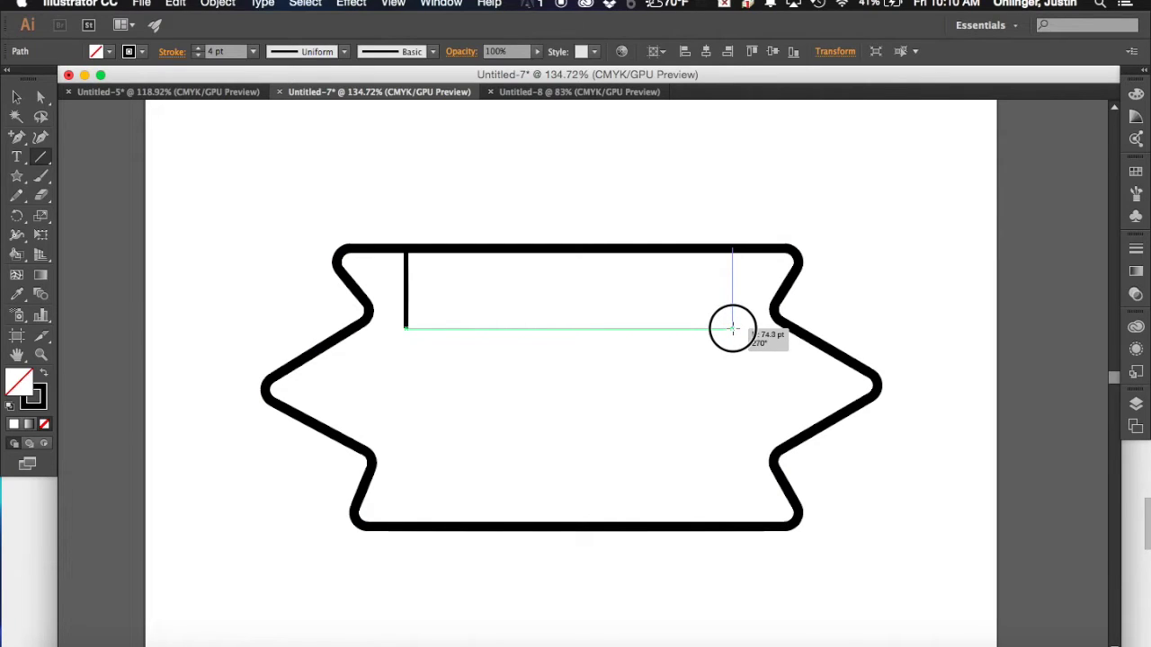
pyautogui.moveTo(732, 329); pyautogui.dragTo(733, 329)
pyautogui.moveTo(733, 329); pyautogui.dragTo(733, 329)
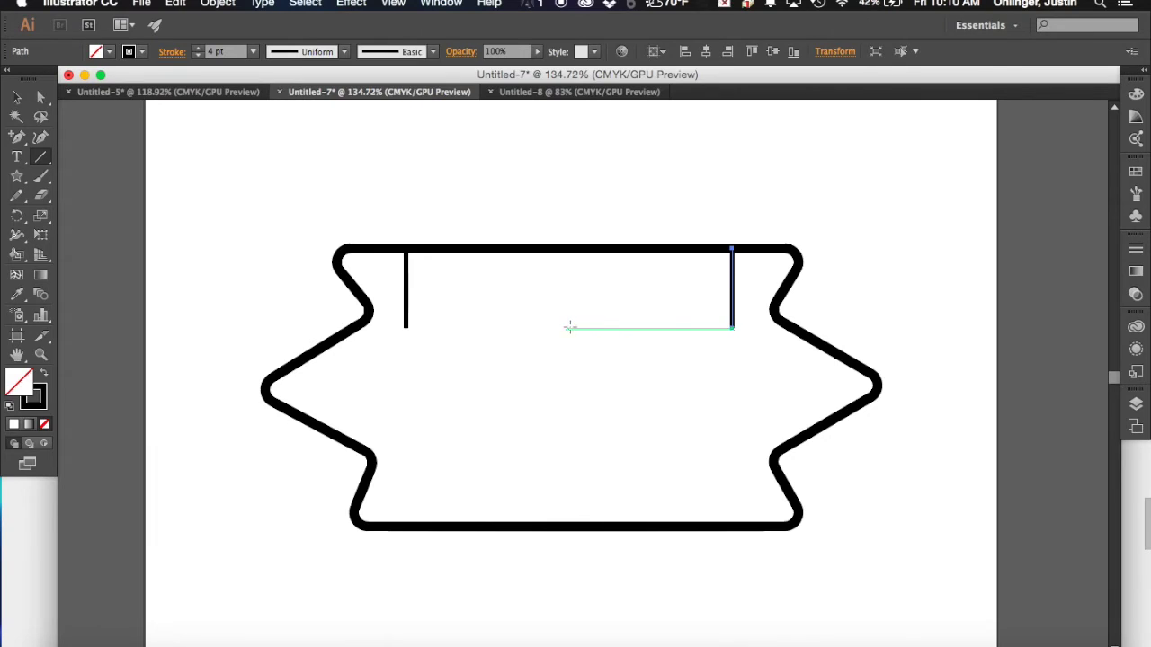
pyautogui.moveTo(571, 327); pyautogui.dragTo(571, 458)
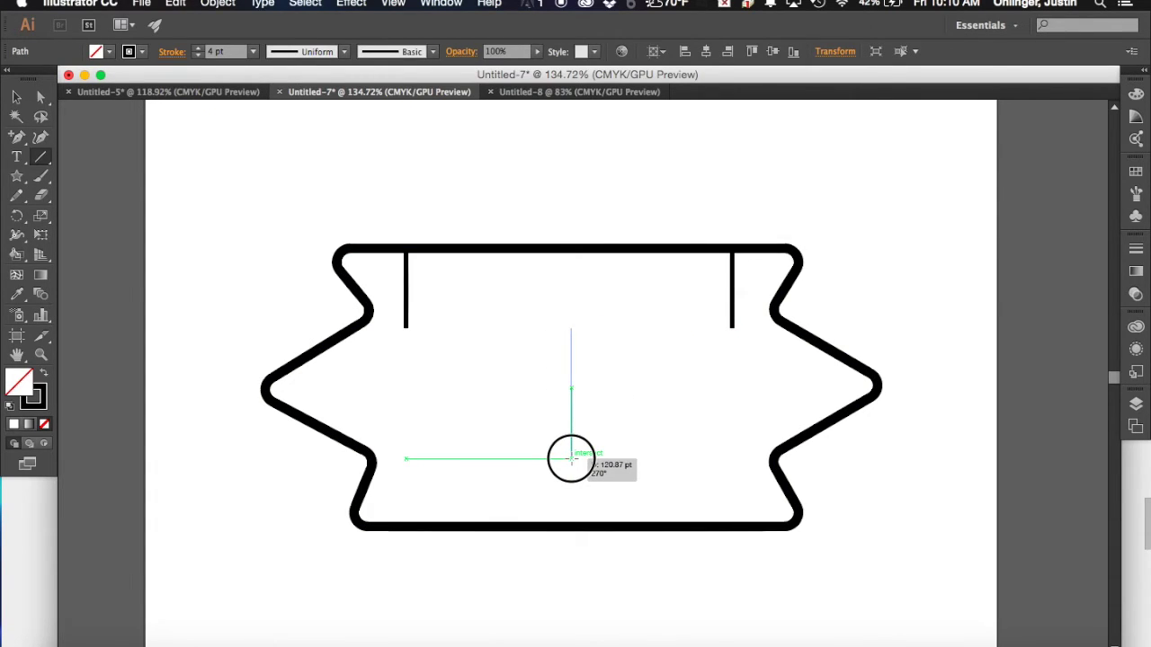
pyautogui.moveTo(571, 458); pyautogui.dragTo(571, 458)
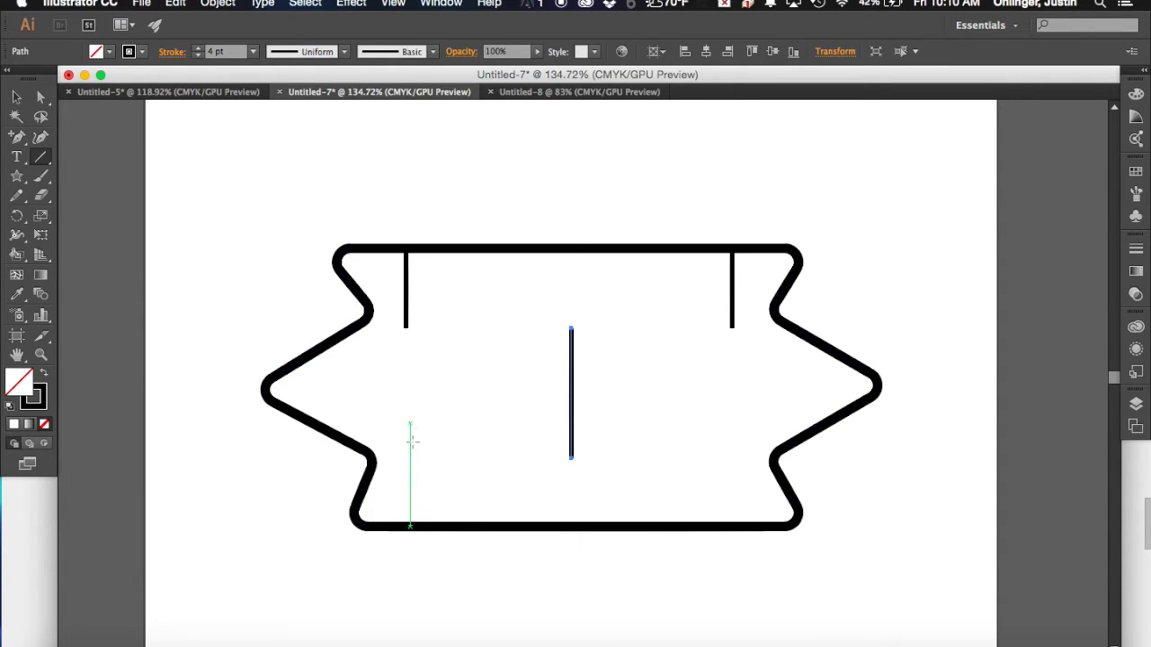
pyautogui.moveTo(410, 458); pyautogui.dragTo(409, 526)
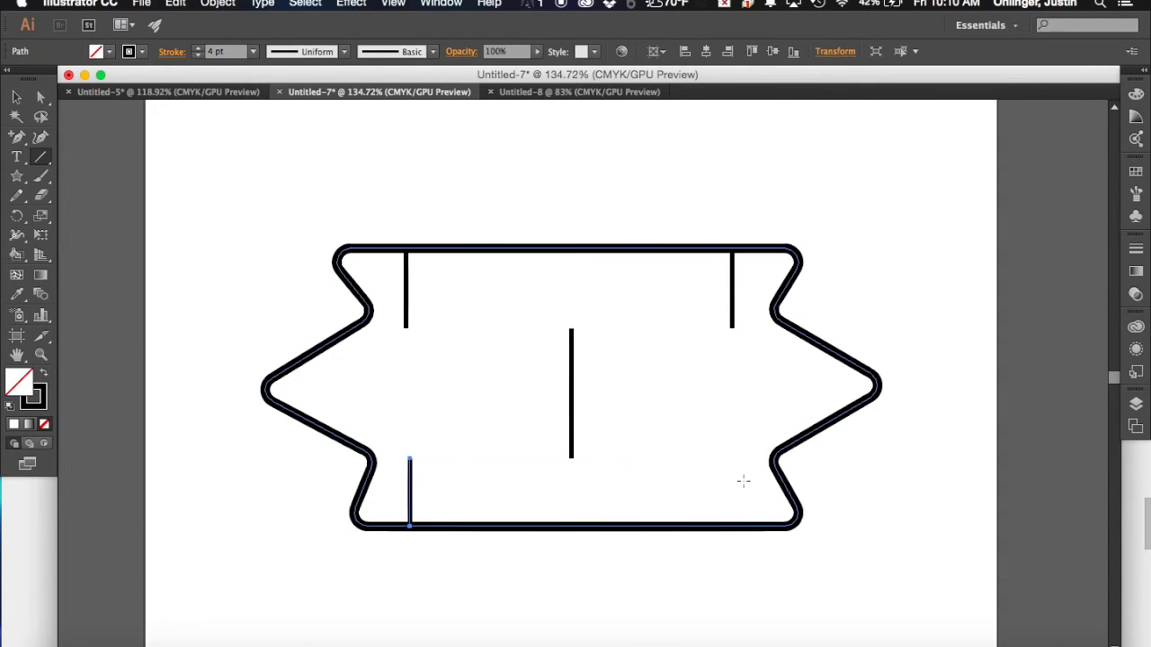
pyautogui.press('super+z')
pyautogui.press('super+z')
pyautogui.press('super+z')
pyautogui.press('super+z')
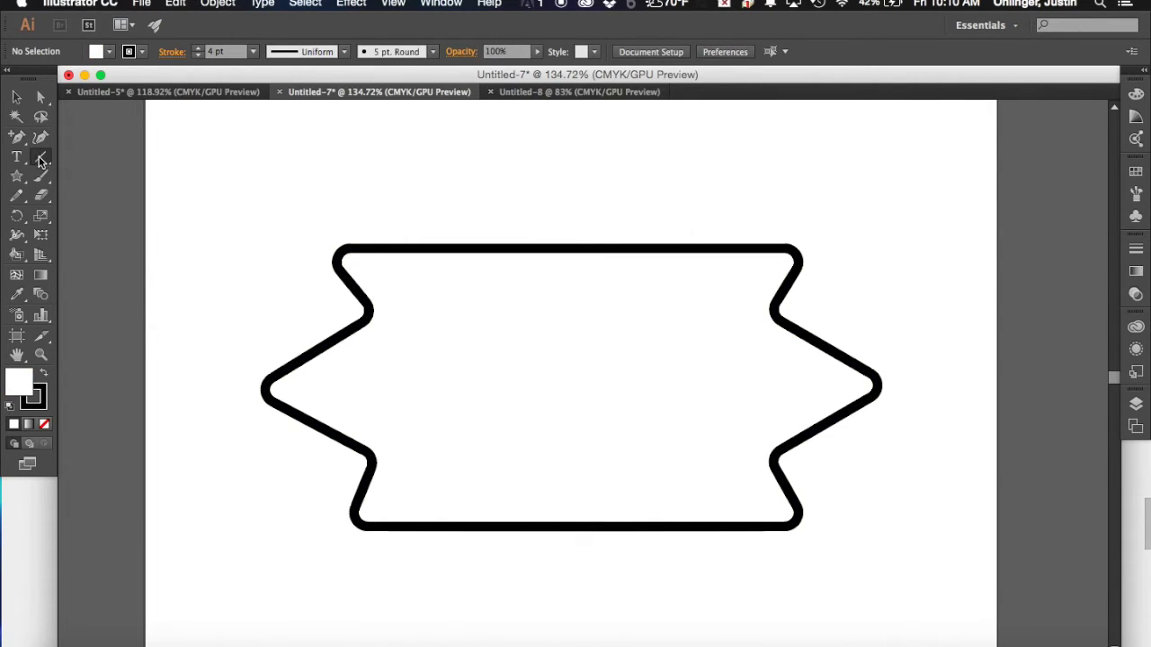
pyautogui.moveTo(39, 158); pyautogui.dragTo(106, 177)
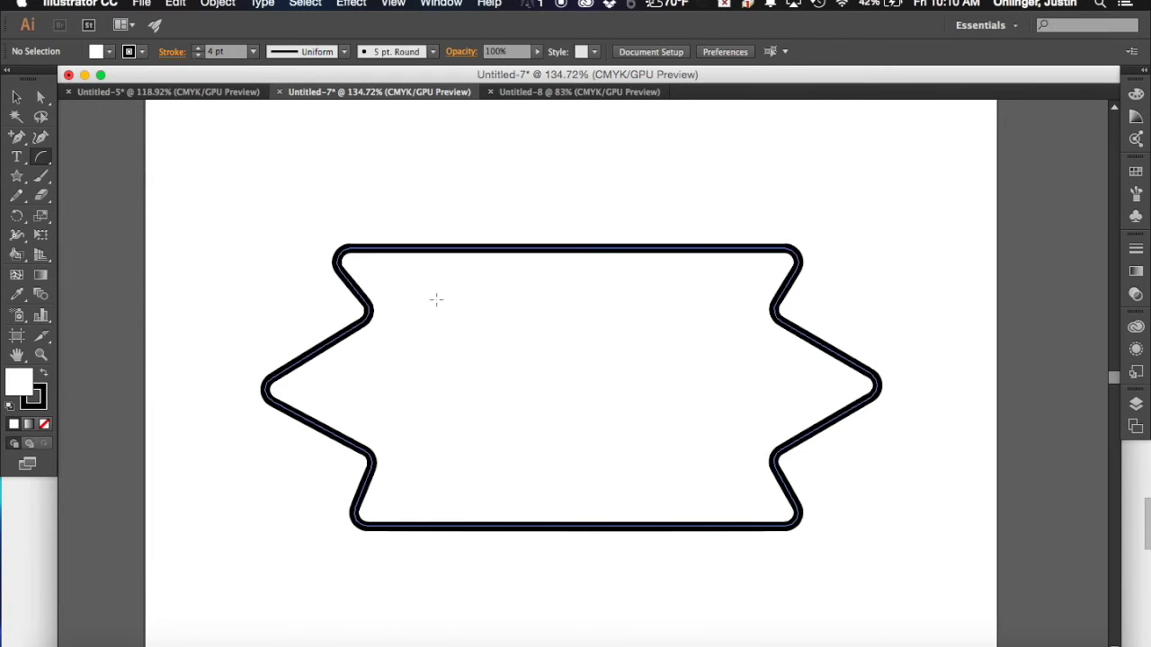
pyautogui.moveTo(367, 180); pyautogui.dragTo(477, 152)
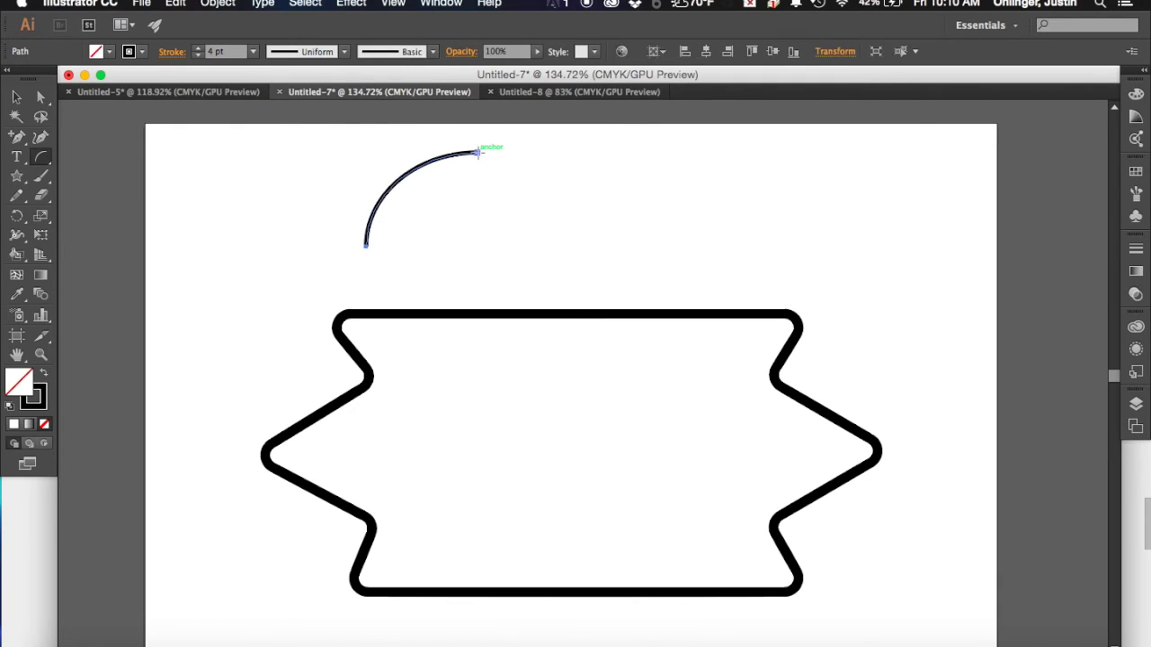
pyautogui.press('super+z')
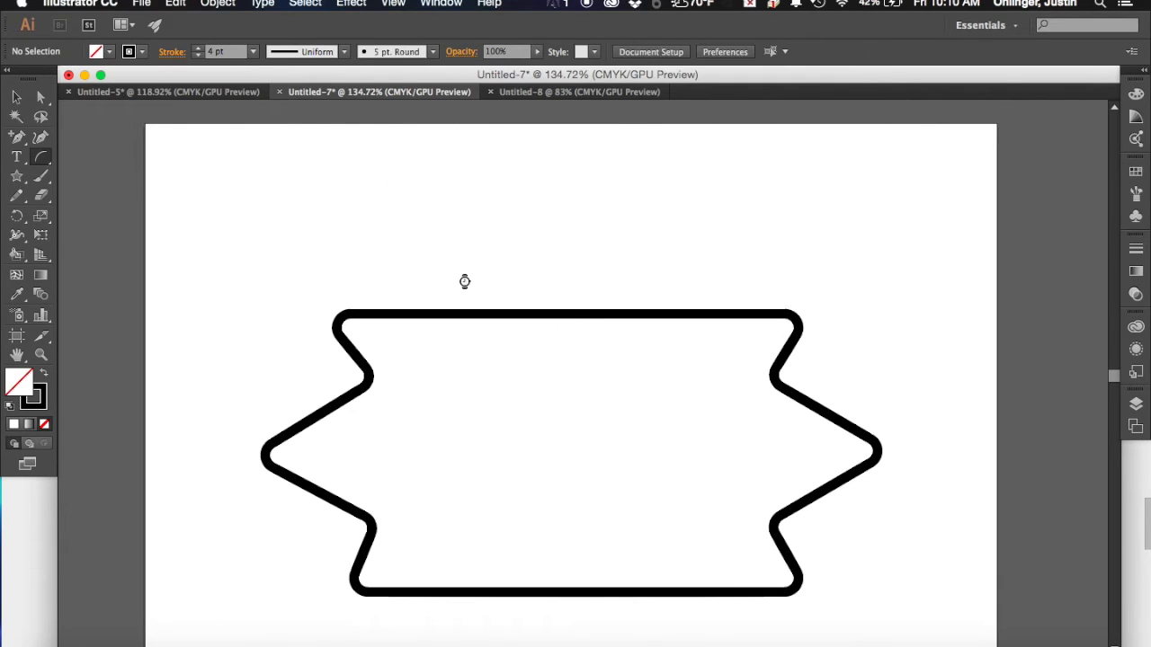
pyautogui.moveTo(45, 160); pyautogui.dragTo(105, 192)
pyautogui.moveTo(340, 190); pyautogui.dragTo(430, 216)
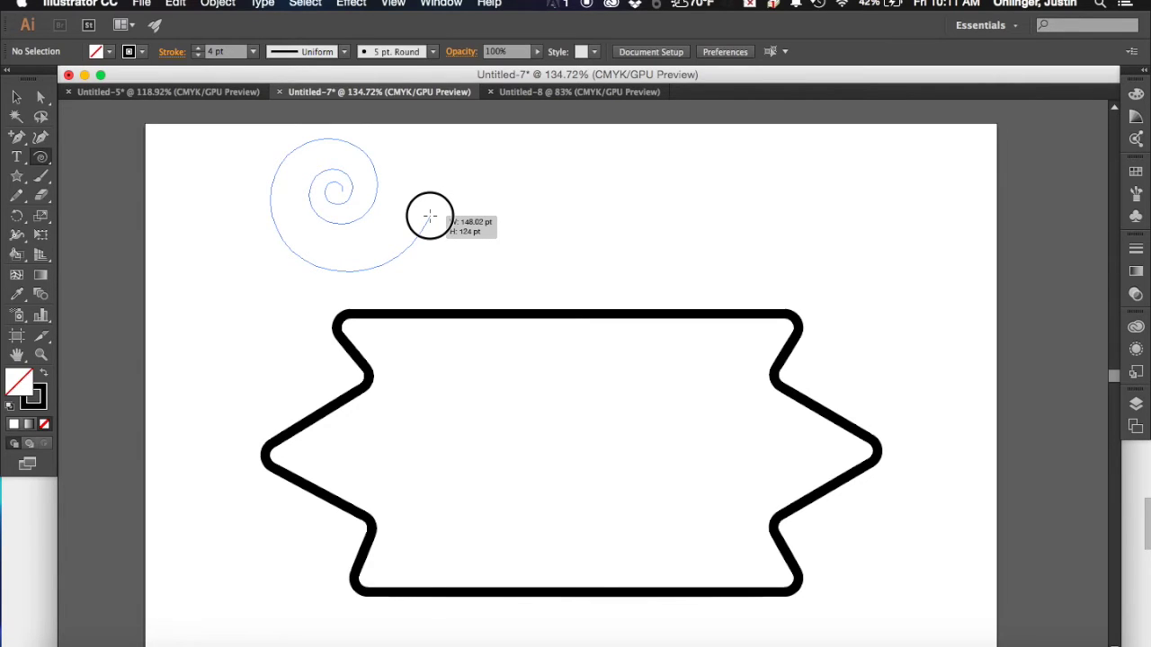
pyautogui.moveTo(430, 216); pyautogui.dragTo(430, 216)
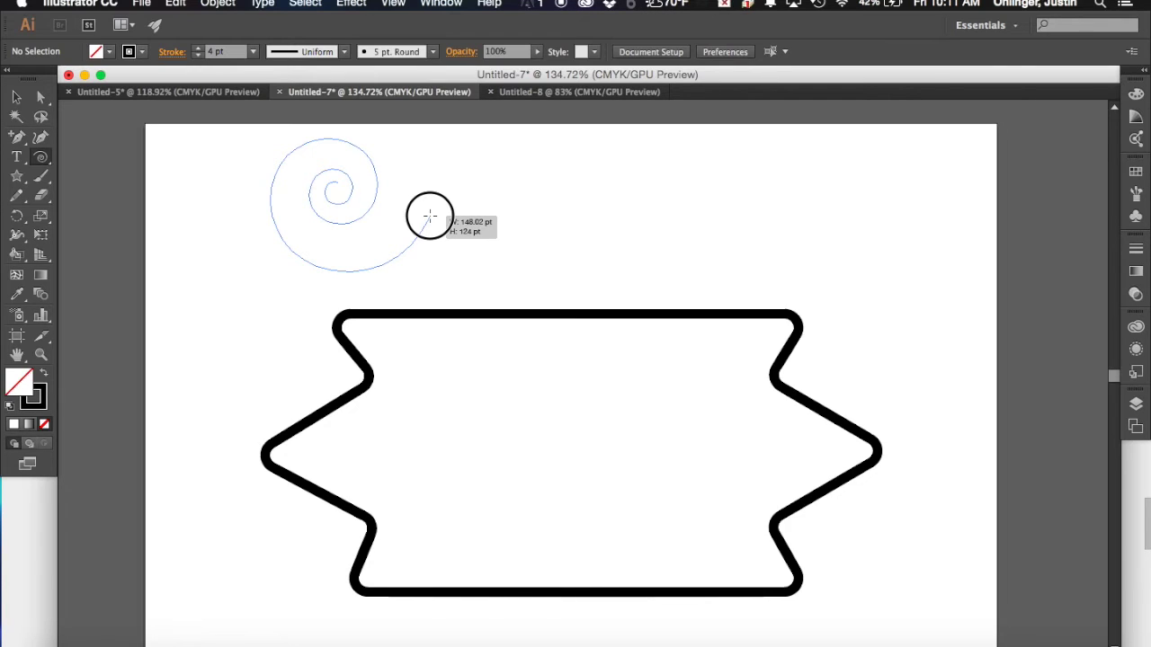
pyautogui.press('Down')
pyautogui.press('Down')
pyautogui.press('Down')
pyautogui.press('Down')
pyautogui.moveTo(430, 216); pyautogui.dragTo(429, 215)
pyautogui.press('Up')
pyautogui.press('Up')
pyautogui.press('Up')
pyautogui.press('Up')
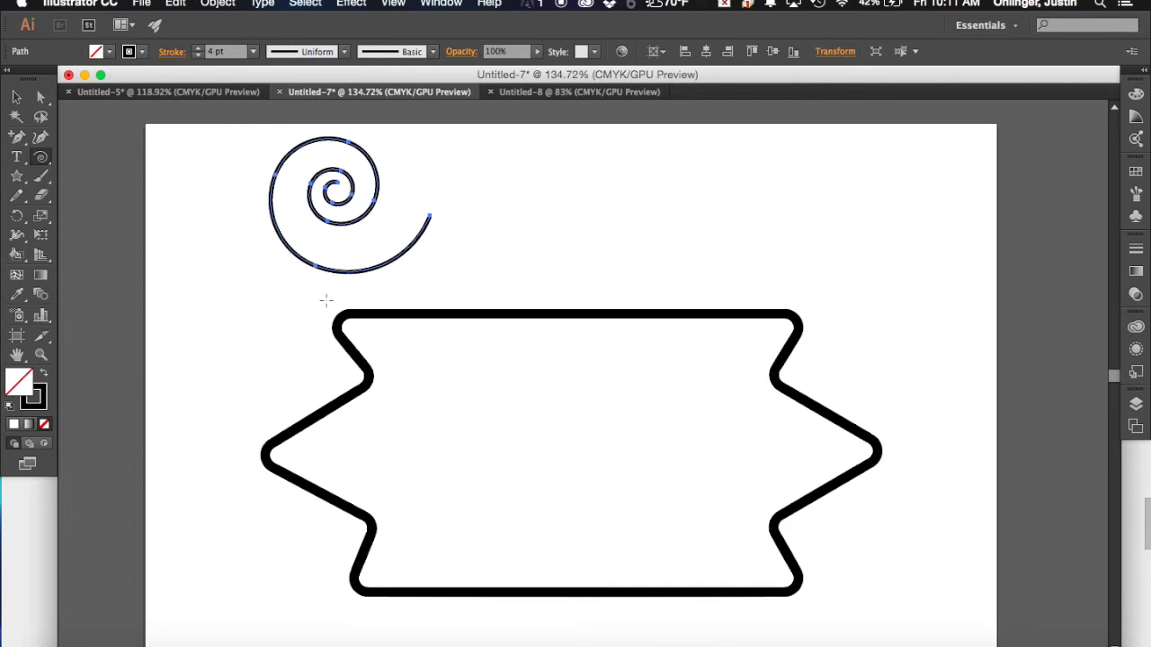
pyautogui.press('Delete')
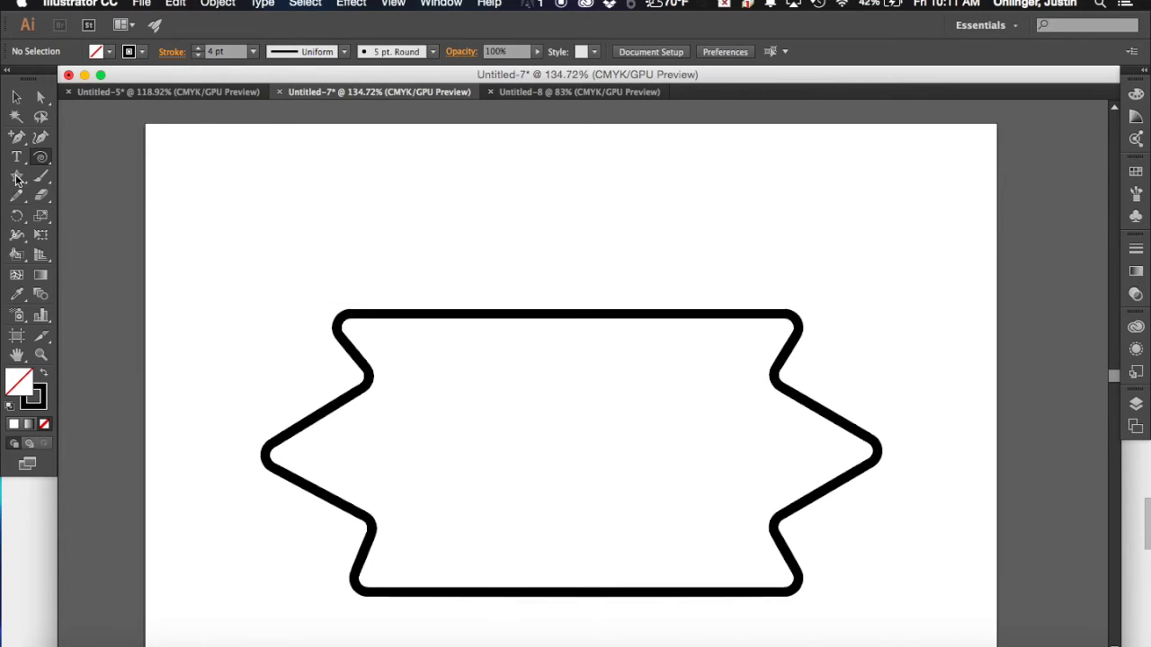
pyautogui.moveTo(16, 180); pyautogui.dragTo(87, 248)
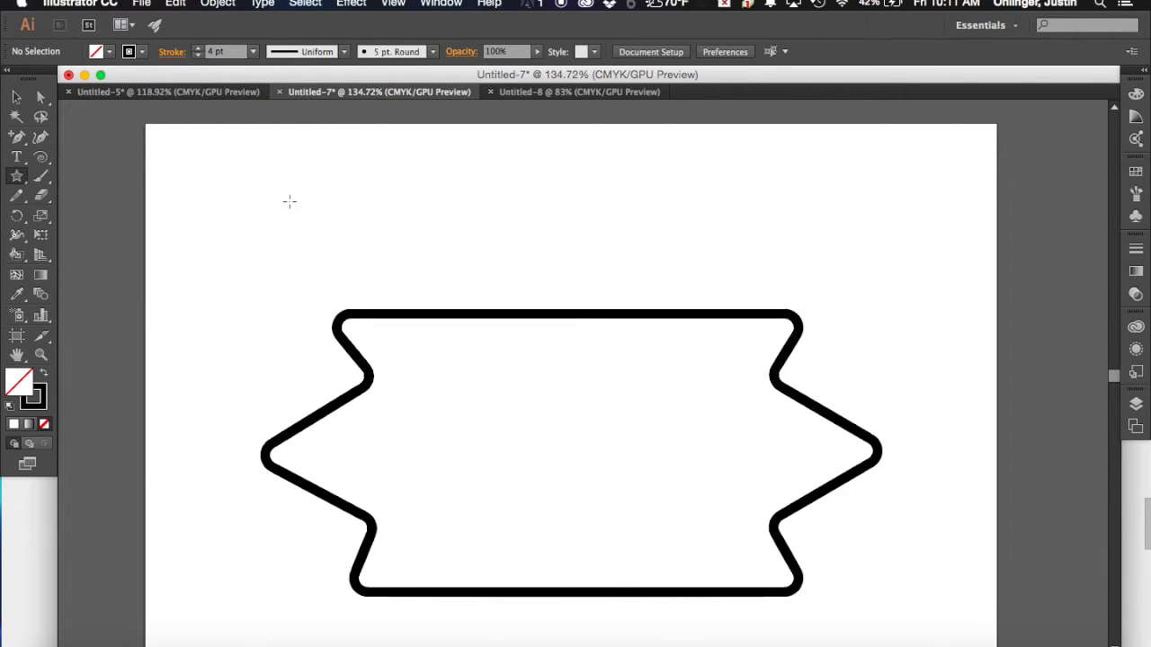
pyautogui.moveTo(236, 180)
pyautogui.mouseDown()
pyautogui.moveTo(262, 188)
pyautogui.moveTo(282, 230)
pyautogui.moveTo(247, 190)
pyautogui.moveTo(260, 188)
pyautogui.moveTo(234, 187)
pyautogui.mouseUp()
pyautogui.press('Up')
pyautogui.press('Up')
pyautogui.press('Down')
pyautogui.press('Down')
pyautogui.press('Down')
pyautogui.press('Down')
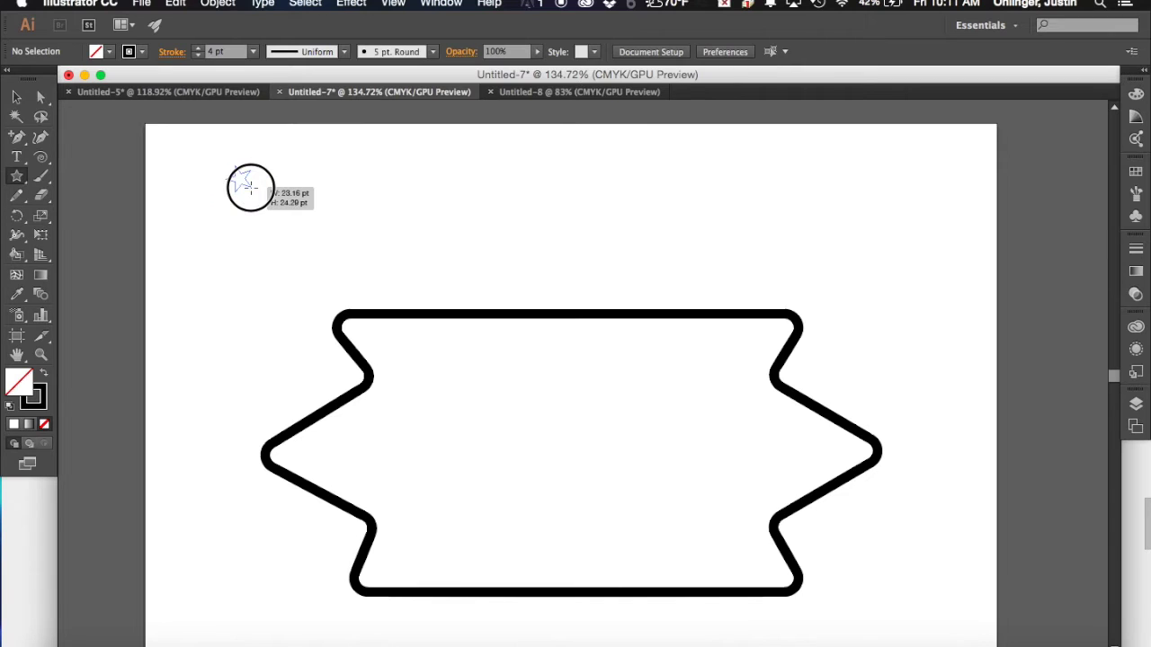
pyautogui.moveTo(270, 213); pyautogui.dragTo(229, 199)
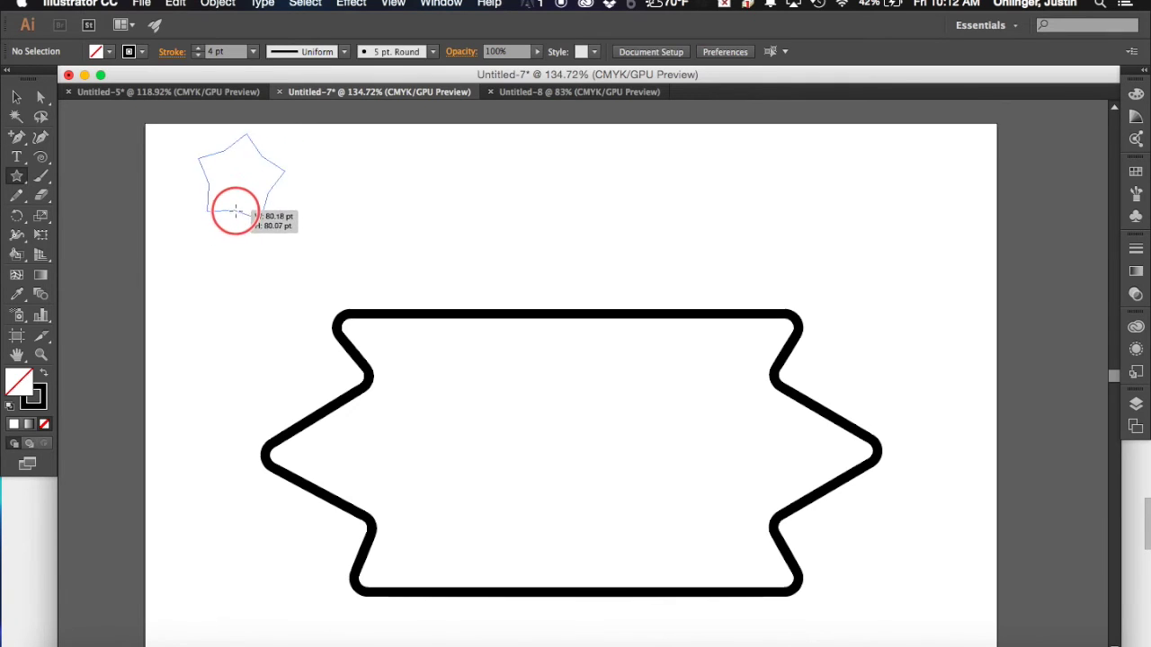
pyautogui.moveTo(232, 261); pyautogui.dragTo(250, 234)
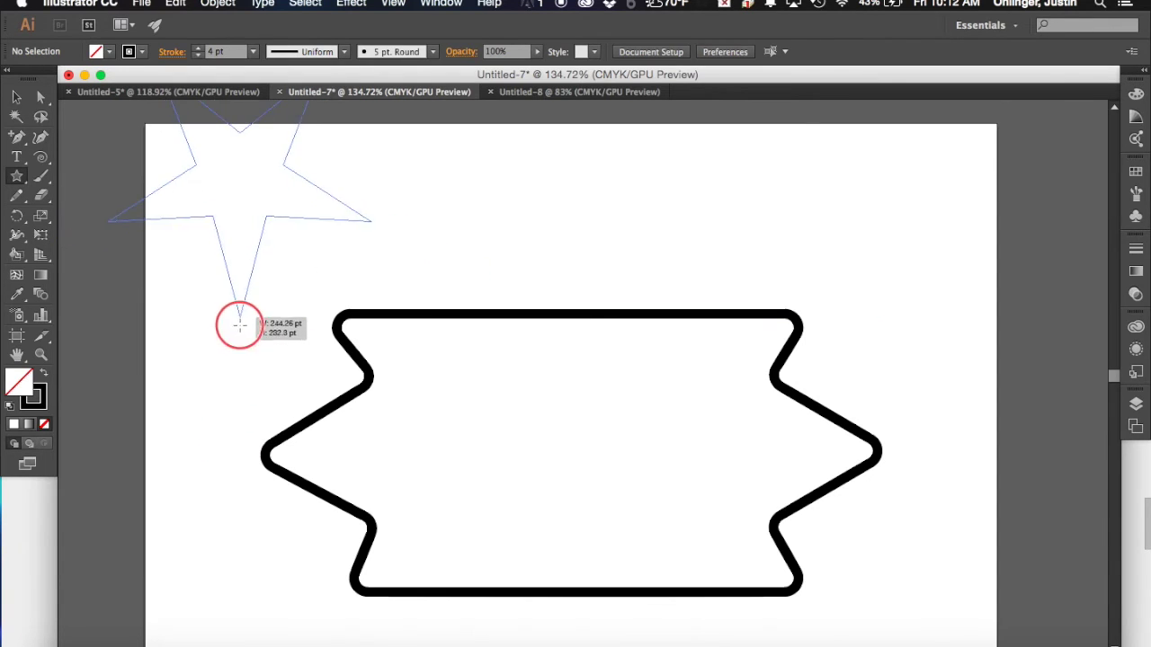
pyautogui.moveTo(239, 326); pyautogui.dragTo(234, 185)
pyautogui.hotkey('ctrl', 'z')
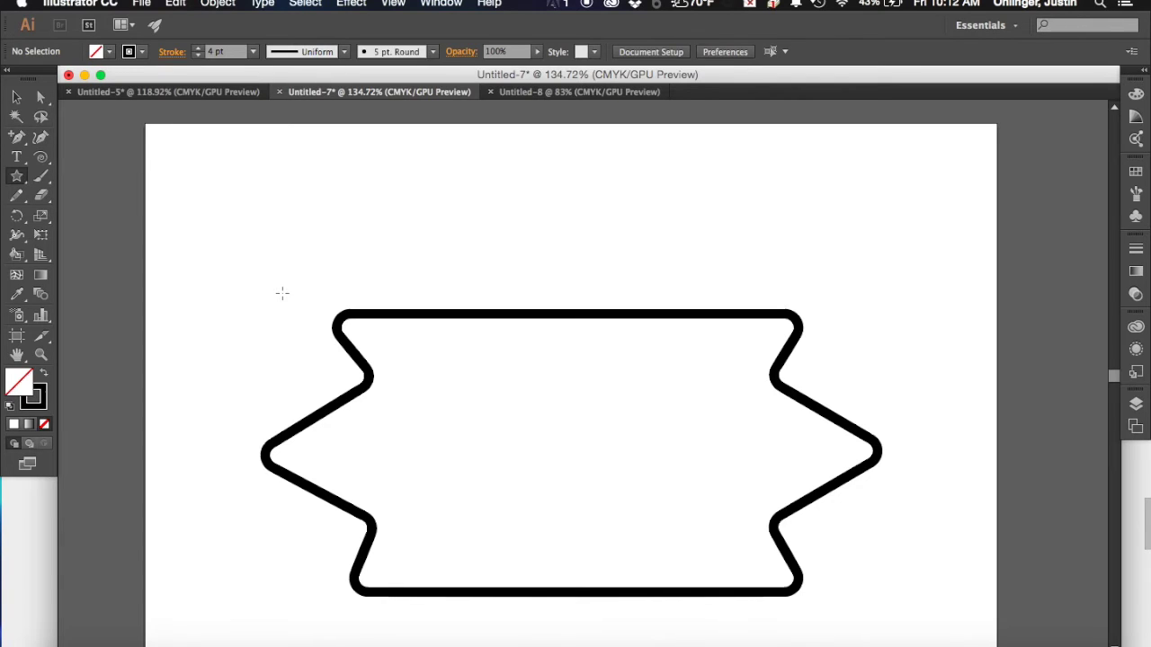
pyautogui.scroll(-5, 282, 293)
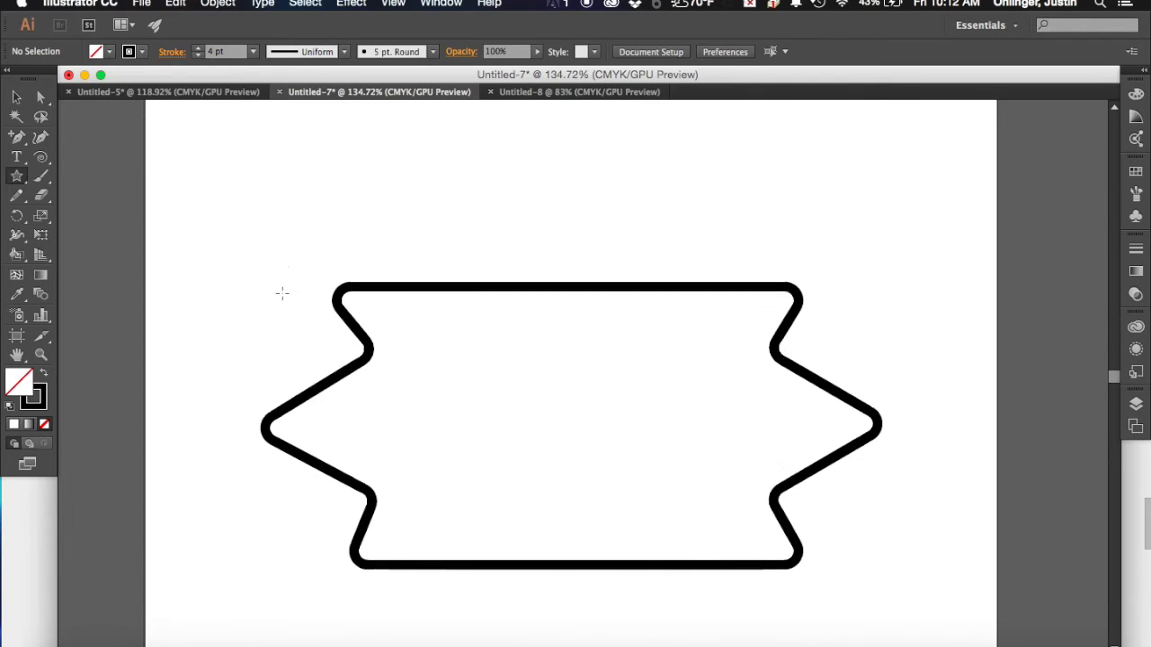
# Step: Start a text point inside the banner with the Type tool and set size to 24 pt
pyautogui.click(15, 160)
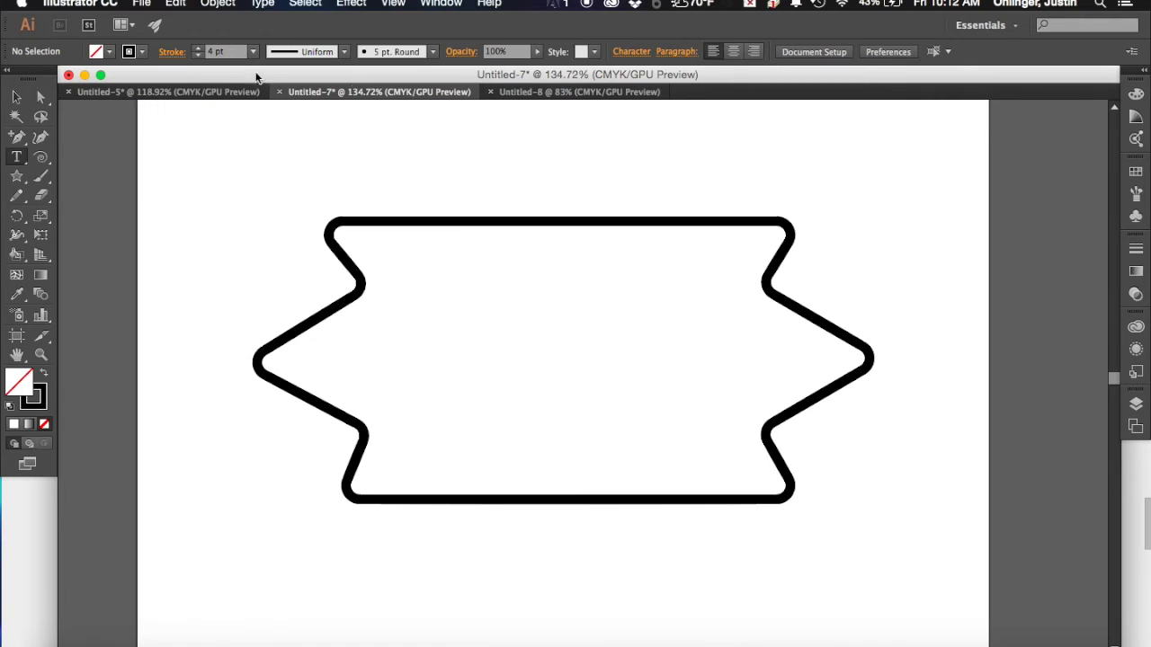
pyautogui.click(202, 52)
pyautogui.click(430, 354)
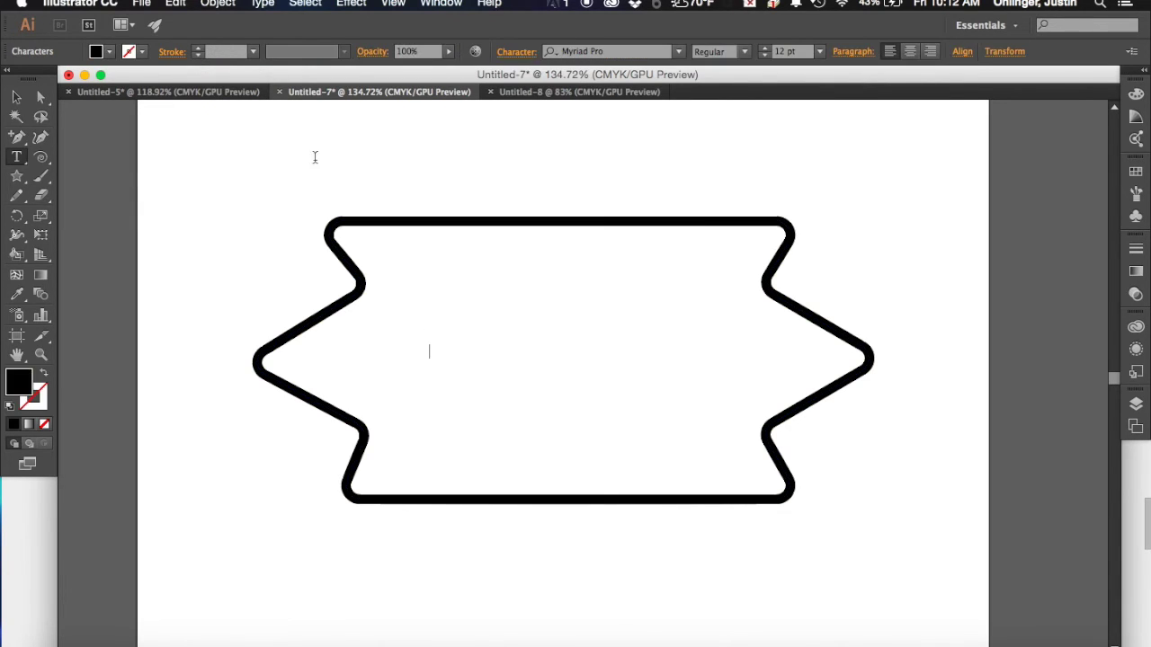
pyautogui.click(821, 54)
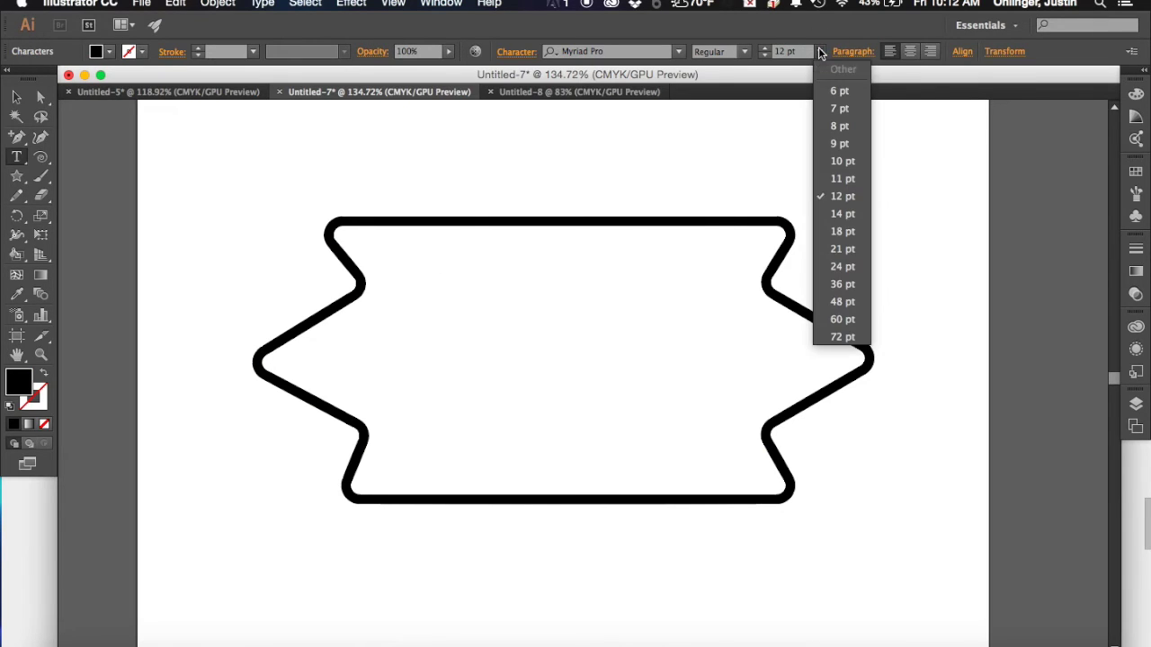
pyautogui.click(849, 260)
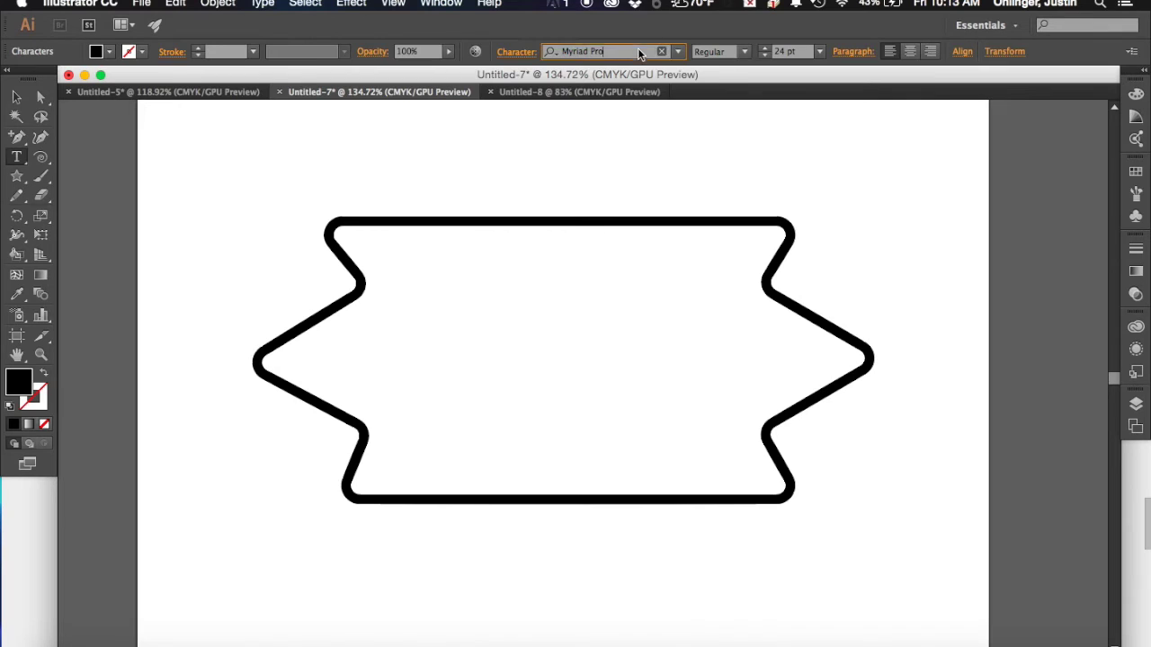
# Step: Choose Futura Medium from the Character font list
pyautogui.click(581, 54)
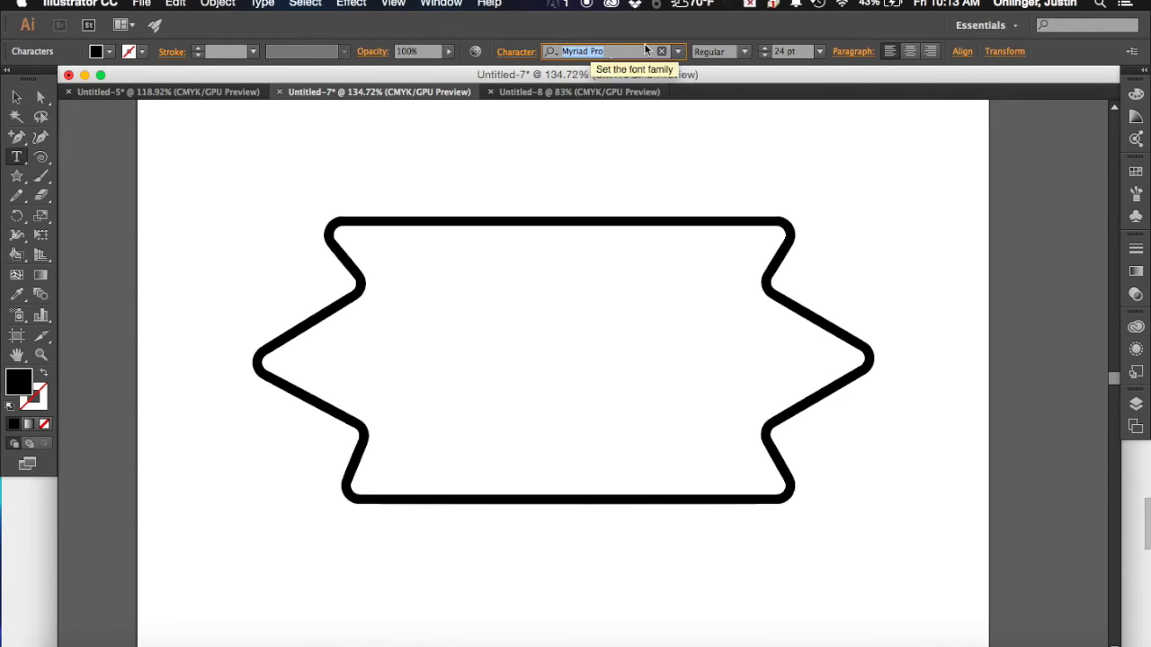
pyautogui.click(678, 52)
pyautogui.write('Got')
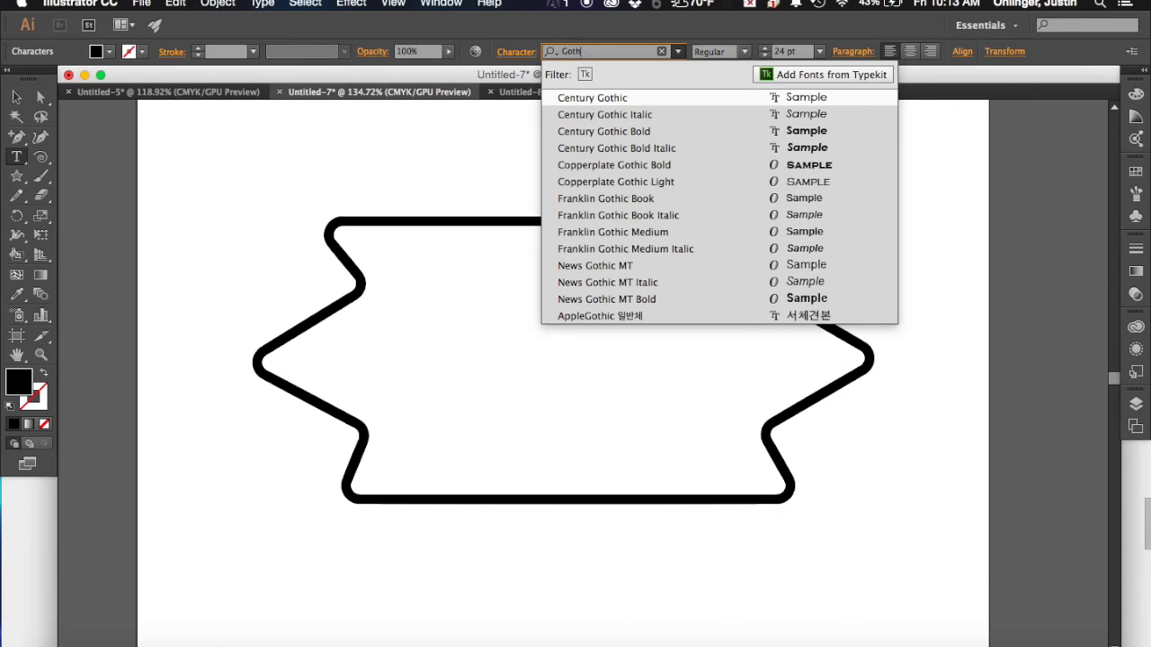
pyautogui.write('h')
pyautogui.press('BackSpace')
pyautogui.press('BackSpace')
pyautogui.press('BackSpace')
pyautogui.press('BackSpace')
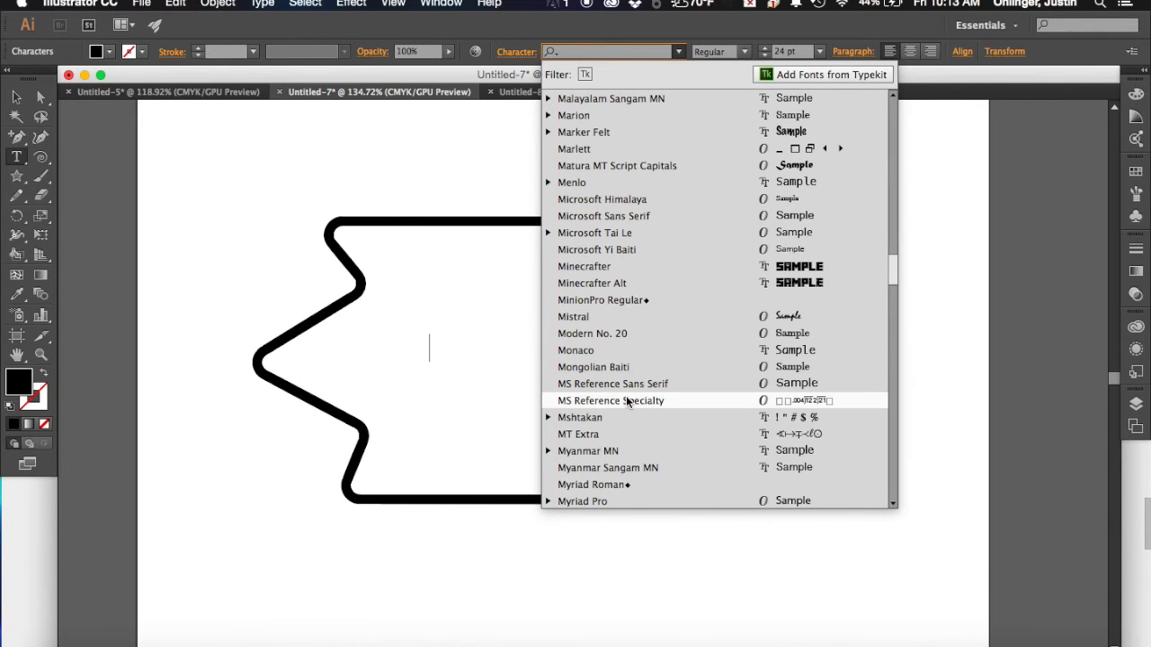
pyautogui.scroll(-10, 627, 401)
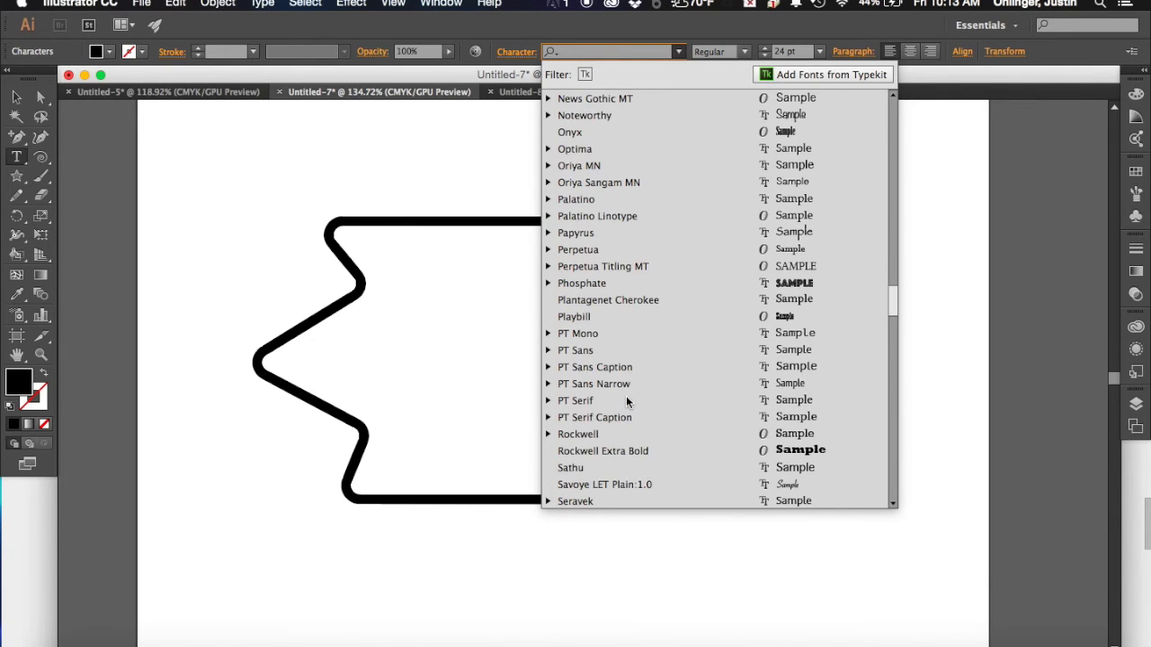
pyautogui.scroll(-8, 627, 401)
pyautogui.scroll(12, 627, 401)
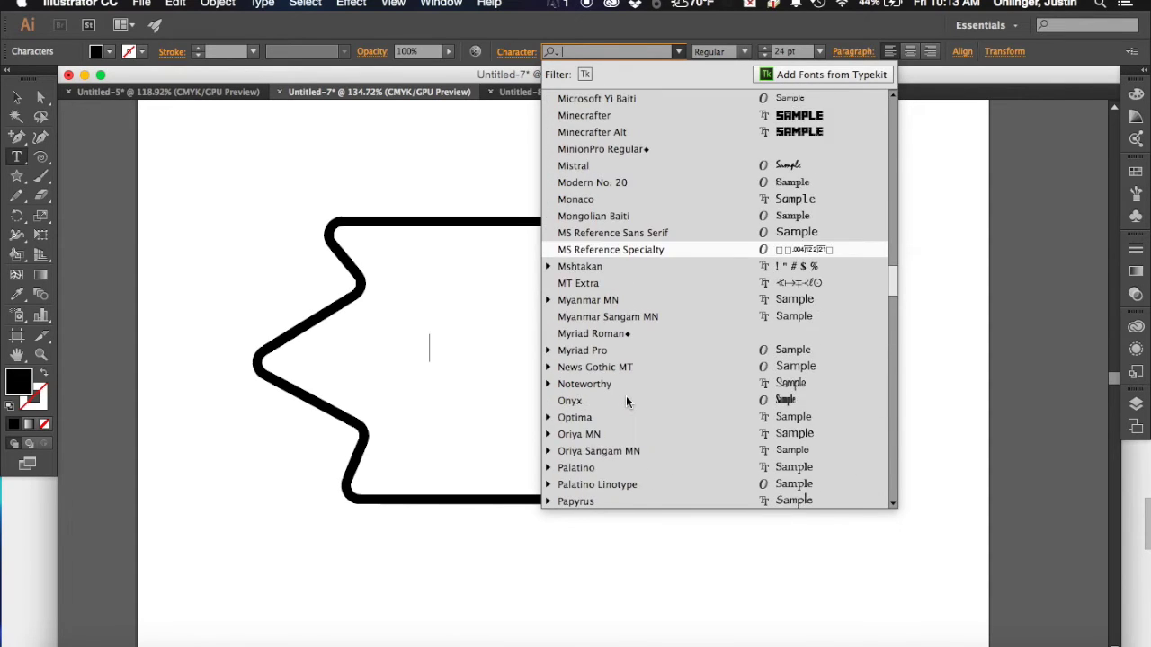
pyautogui.scroll(15, 626, 401)
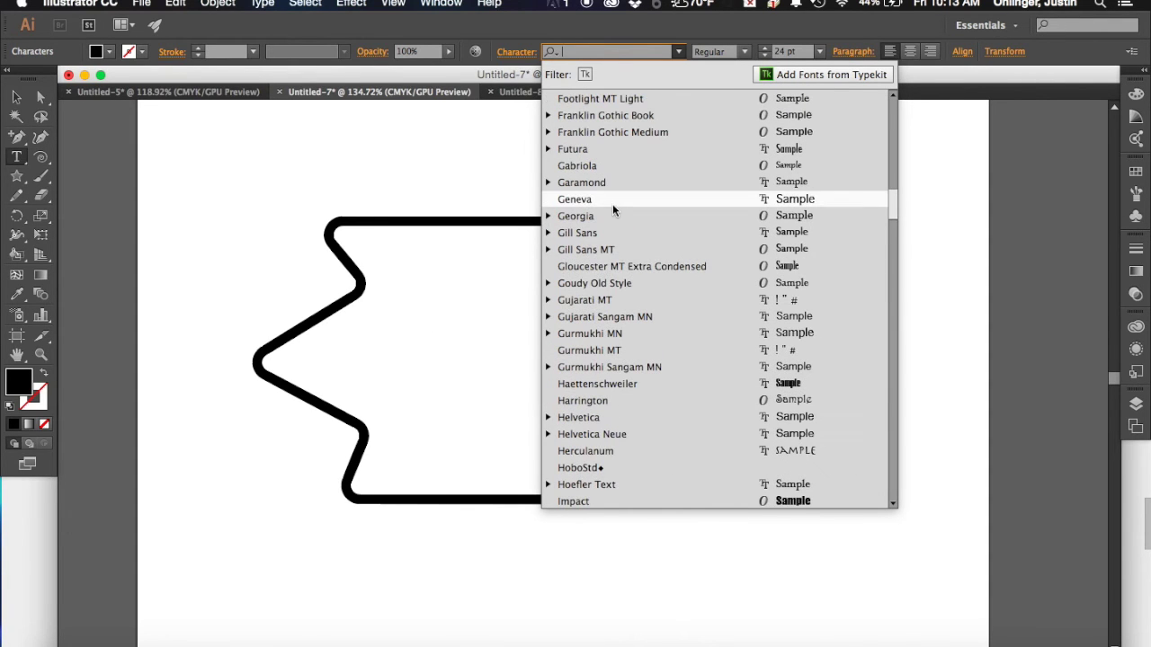
pyautogui.click(585, 147)
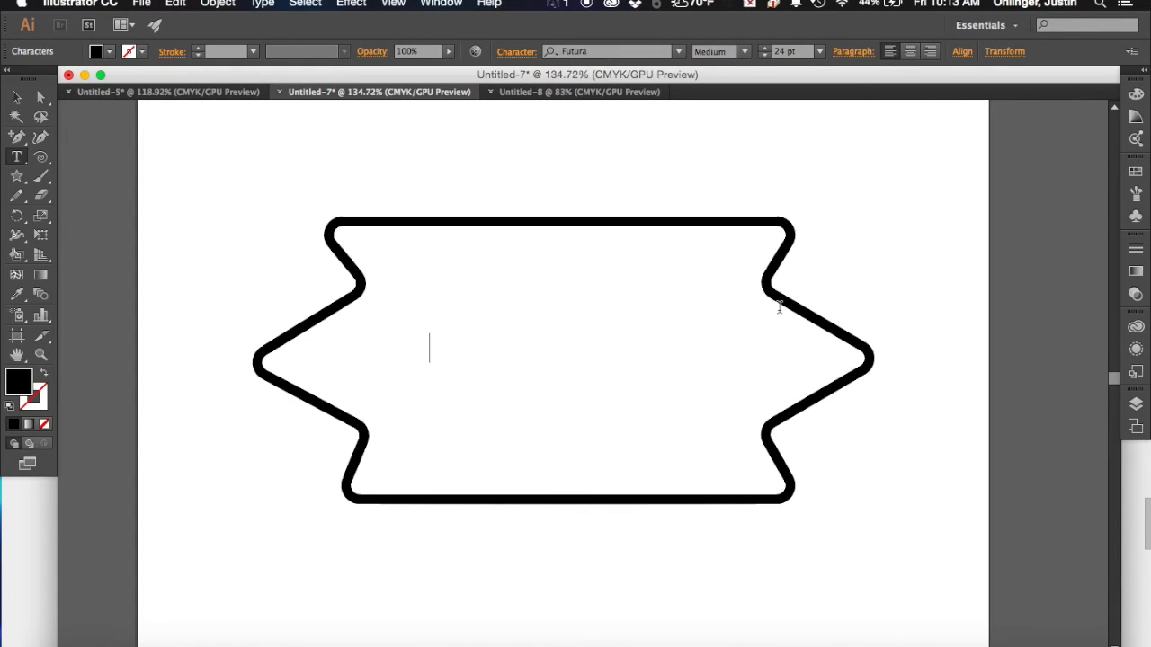
# Step: Type 'Mr. Ohlinger' and enlarge it to 60 pt
pyautogui.write('Mr. O')
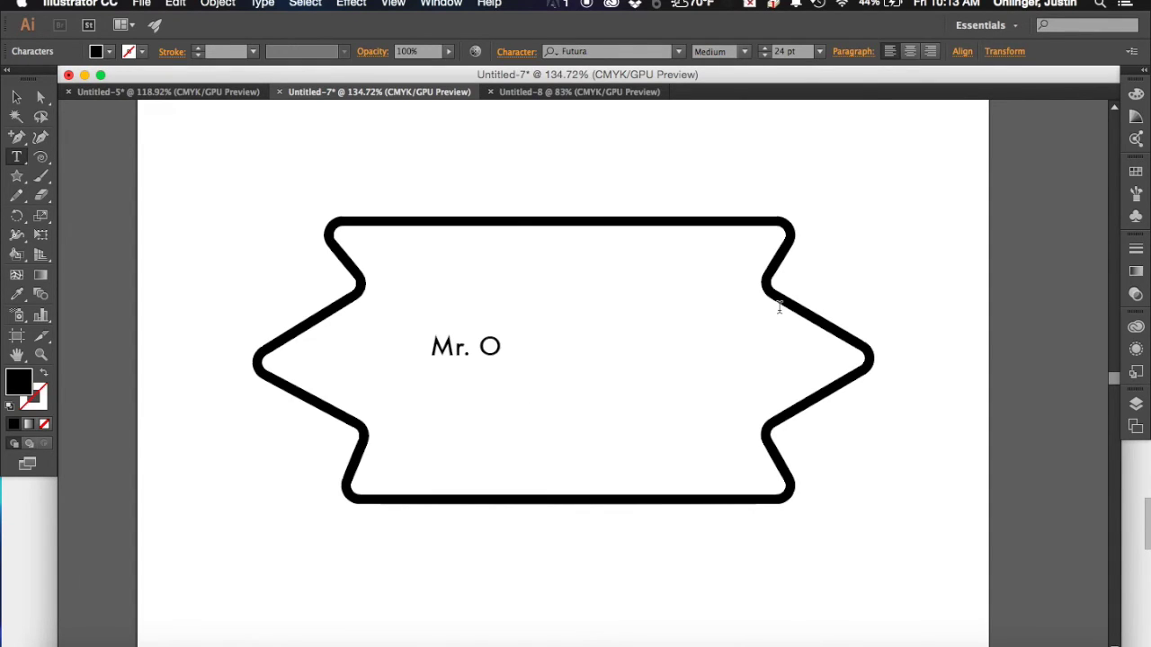
pyautogui.write('hlinger')
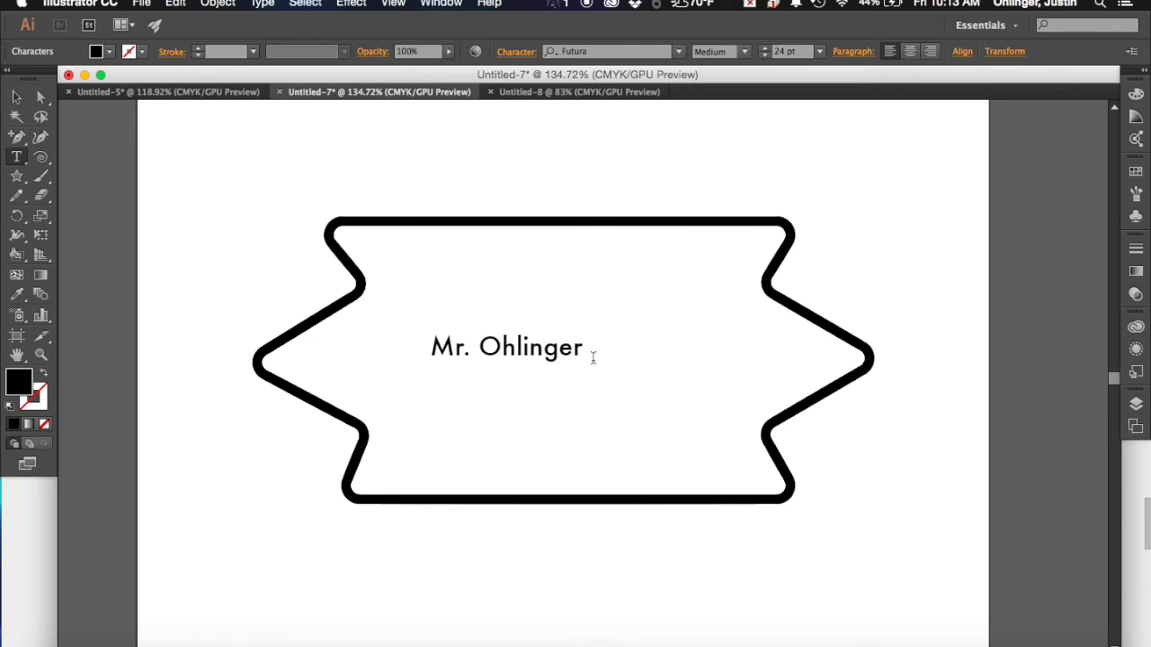
pyautogui.moveTo(589, 344); pyautogui.dragTo(428, 351)
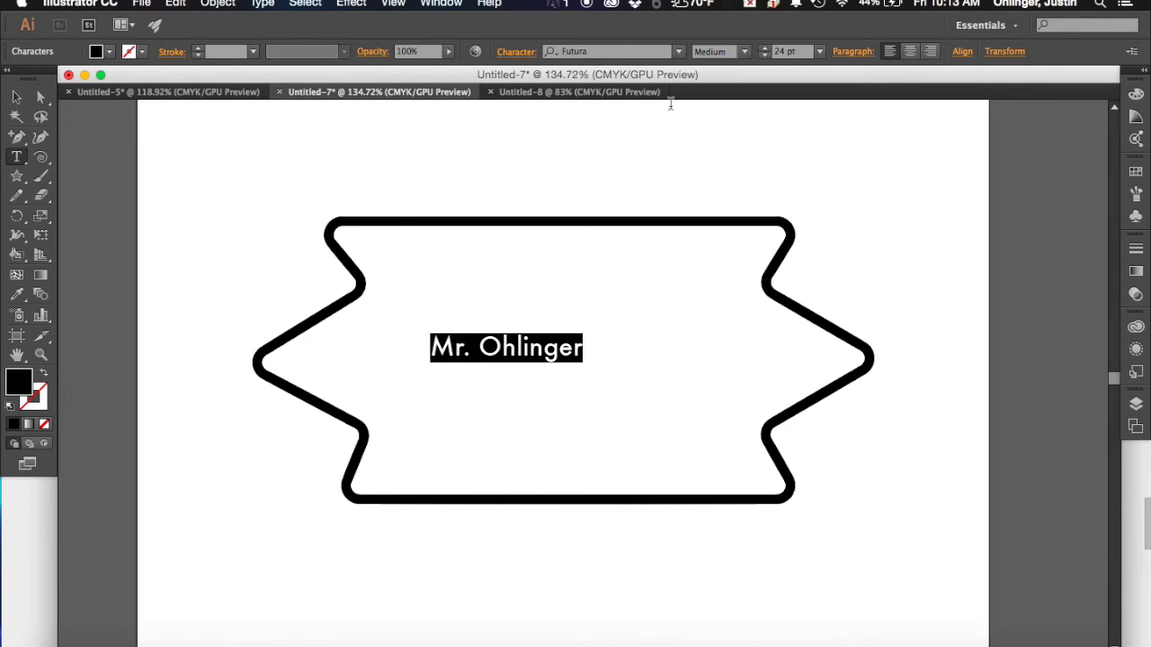
pyautogui.click(819, 51)
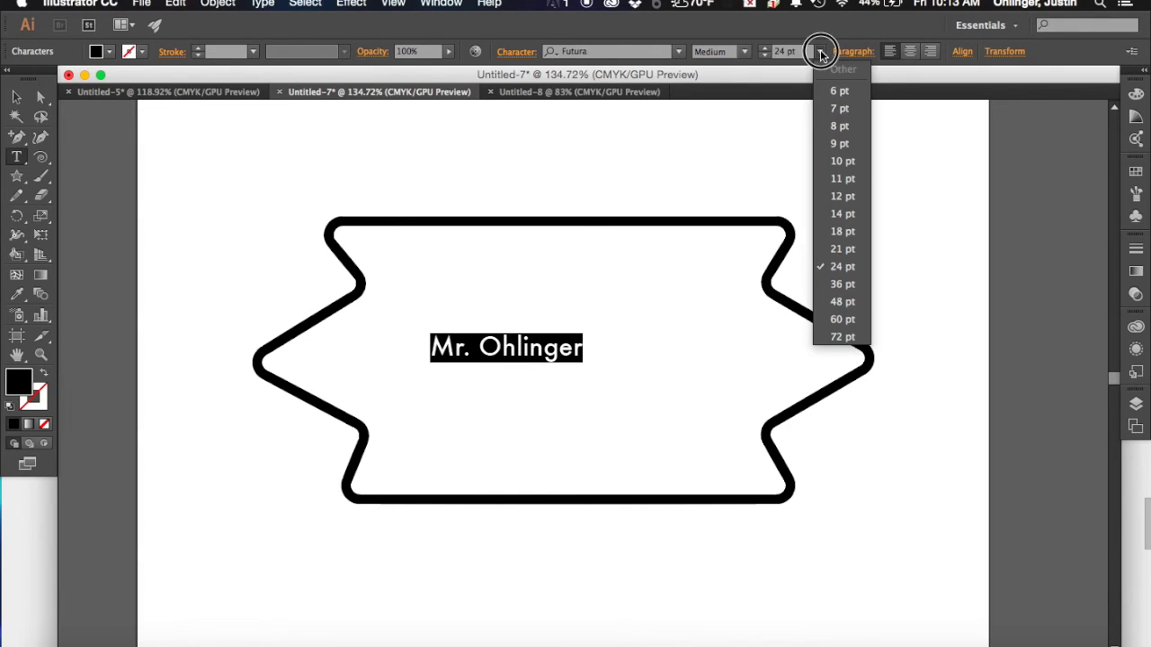
pyautogui.click(862, 325)
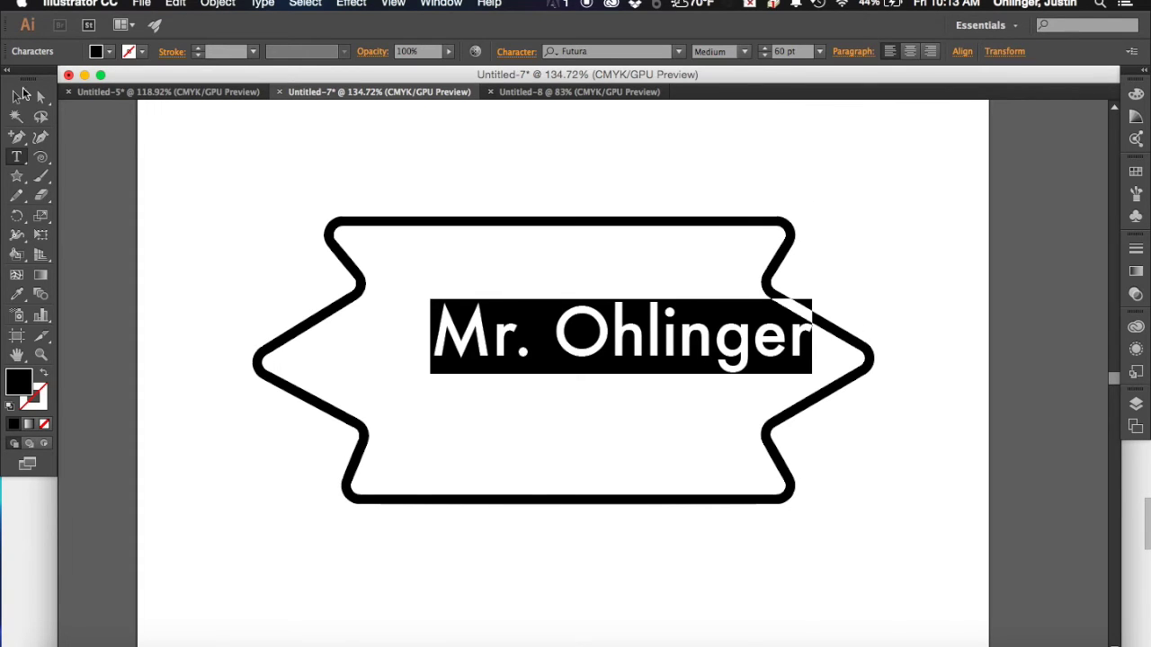
# Step: Move the text left inside the banner and select it together with the banner outline
pyautogui.click(18, 95)
pyautogui.moveTo(662, 342); pyautogui.dragTo(595, 357)
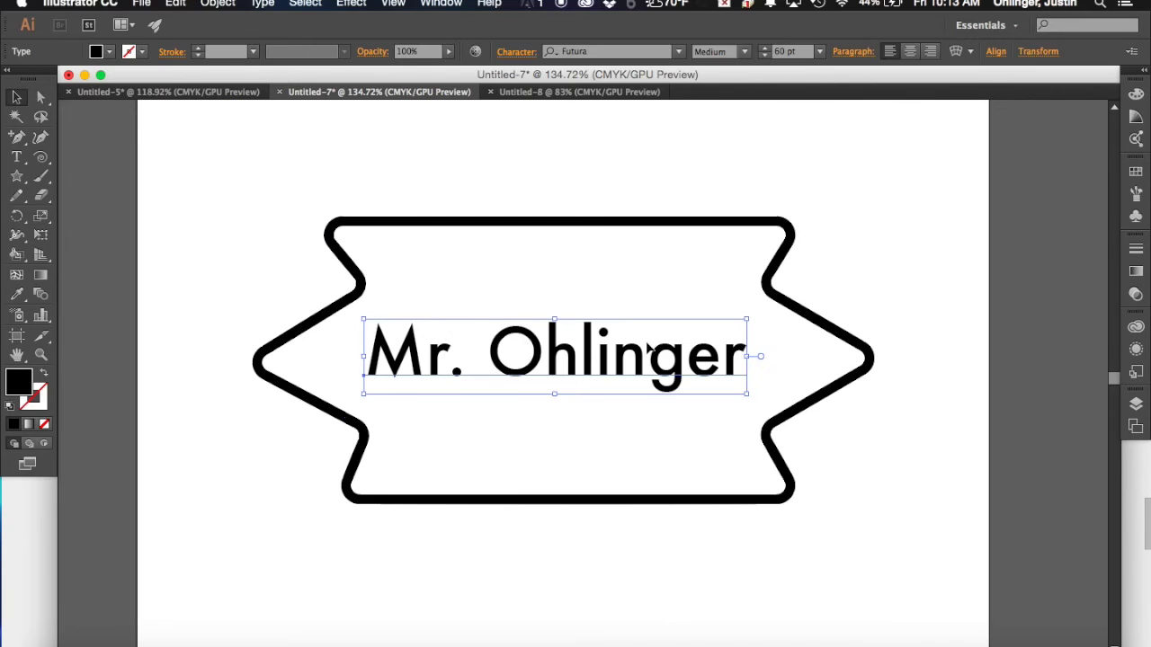
pyautogui.keyDown('shift'); pyautogui.click(323, 313); pyautogui.keyUp('shift')
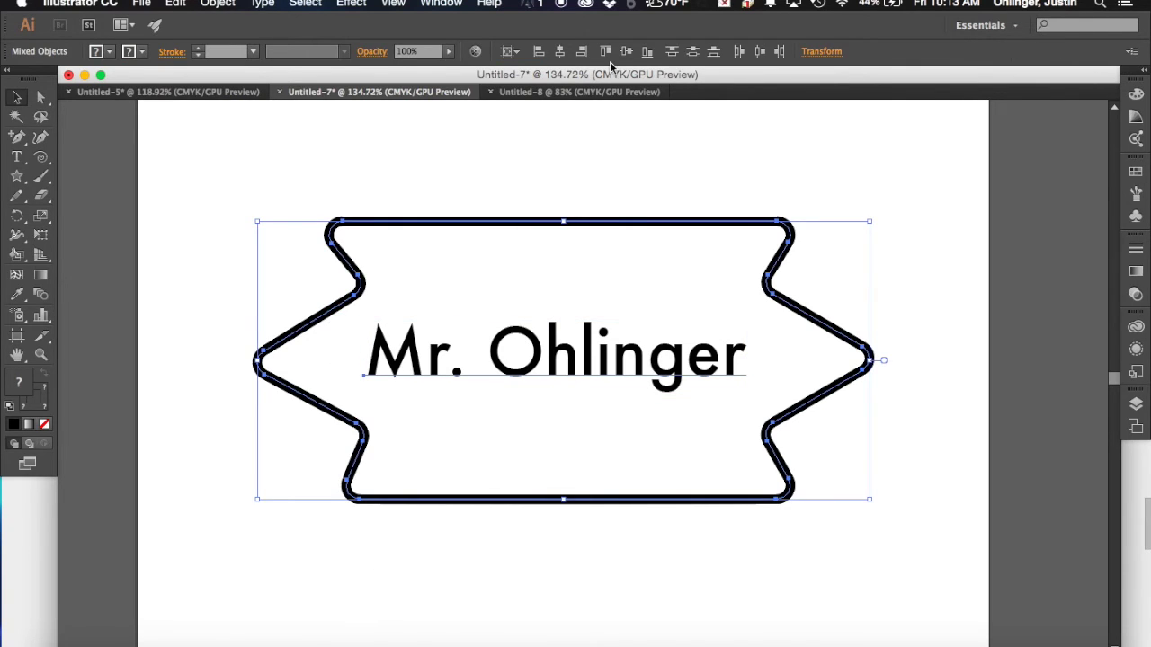
# Step: Align to Selection, center the text and banner horizontally and vertically, then deselect
pyautogui.click(513, 52)
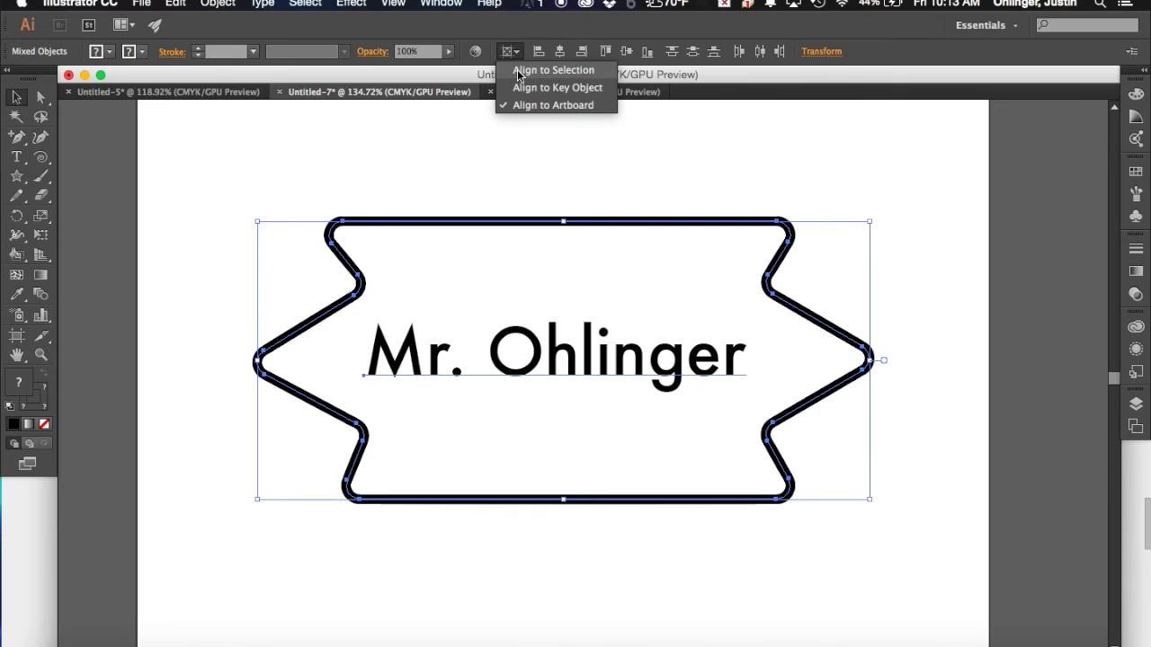
pyautogui.click(522, 76)
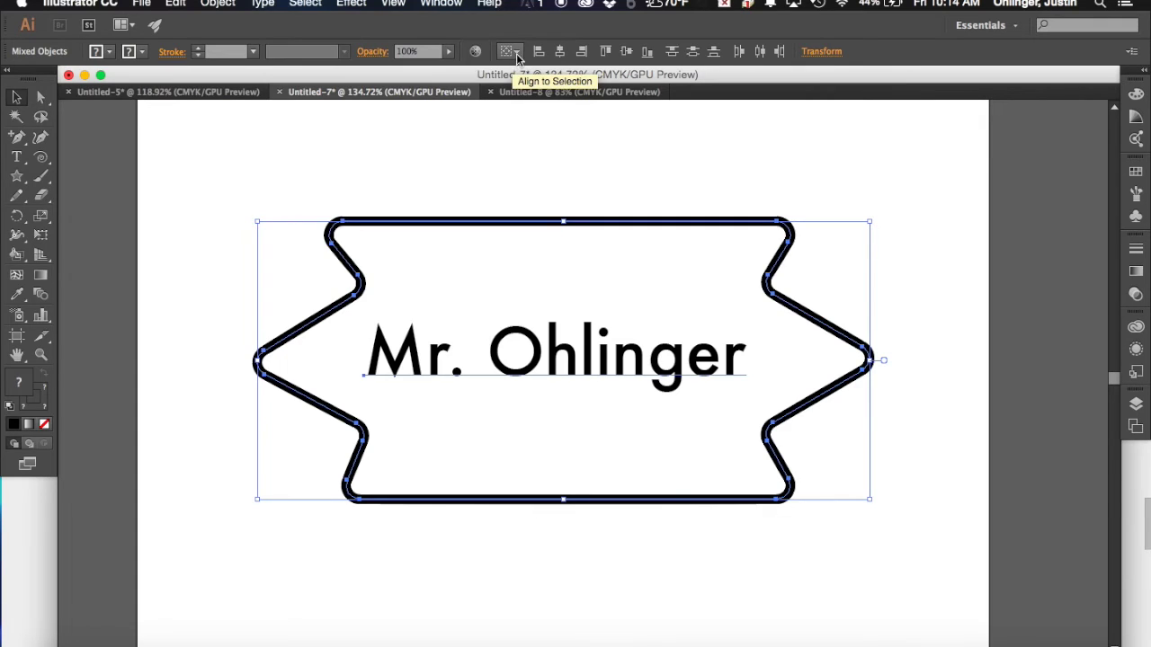
pyautogui.moveTo(518, 59)
pyautogui.mouseDown()
pyautogui.moveTo(529, 111)
pyautogui.moveTo(529, 72)
pyautogui.mouseUp()
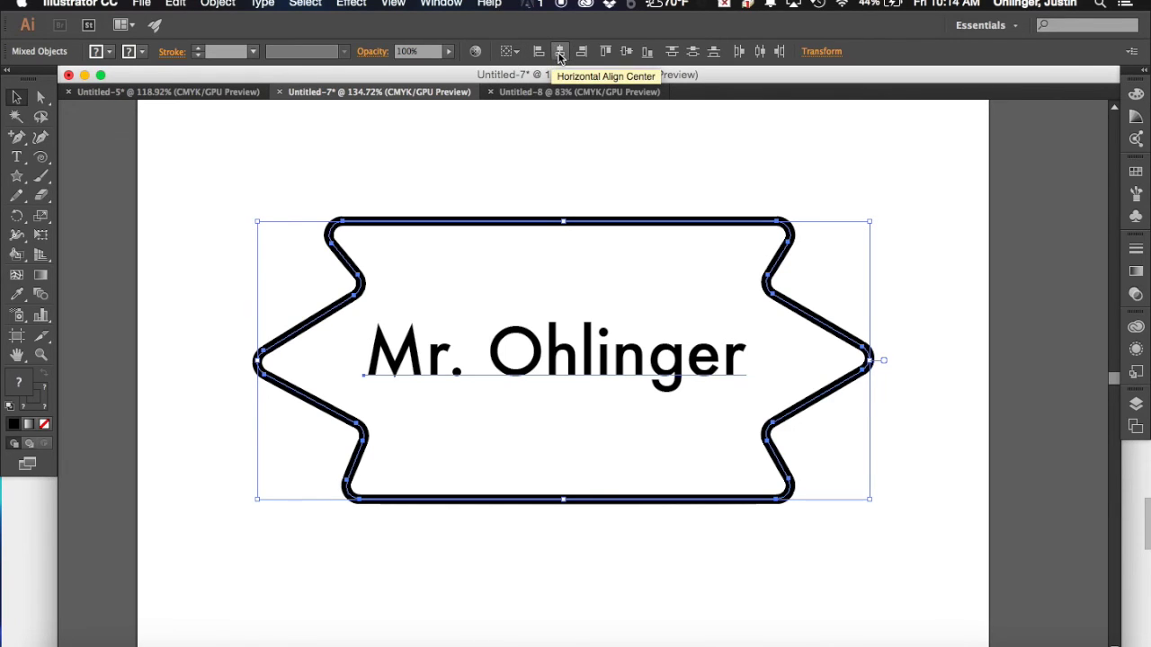
pyautogui.click(559, 51)
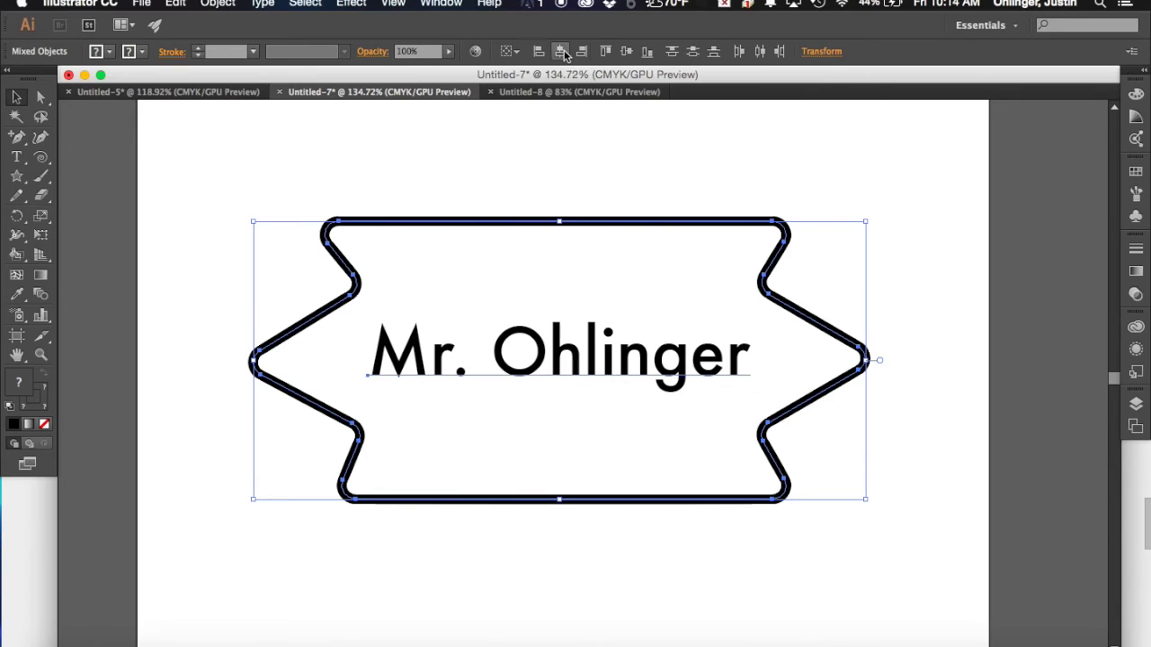
pyautogui.click(629, 54)
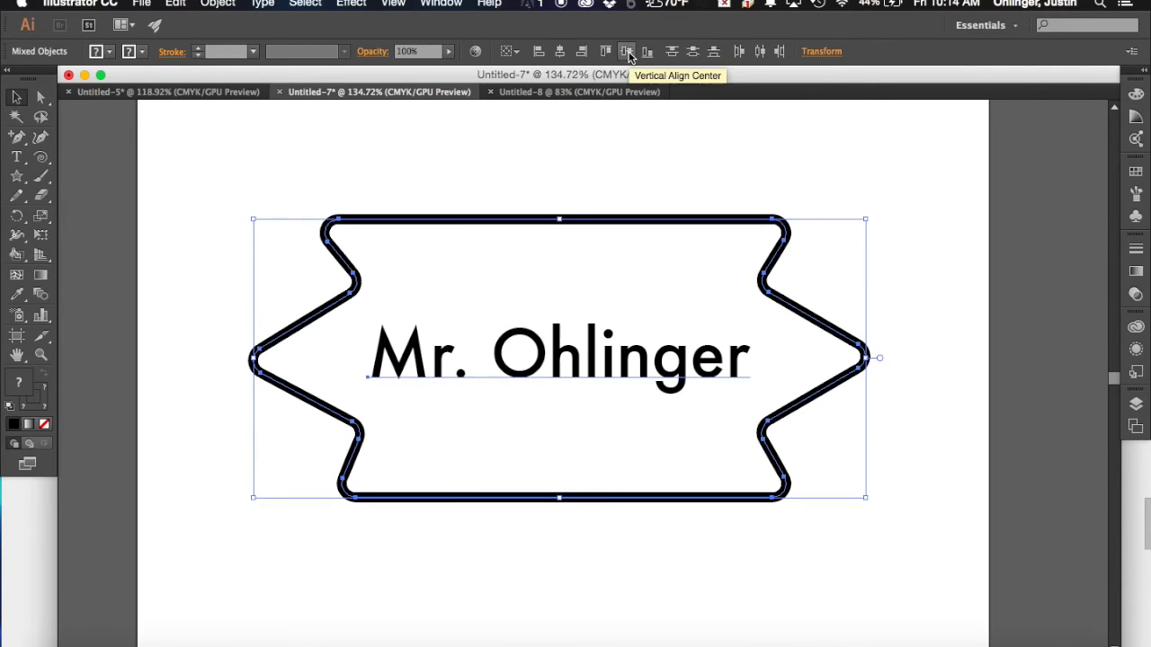
pyautogui.click(847, 175)
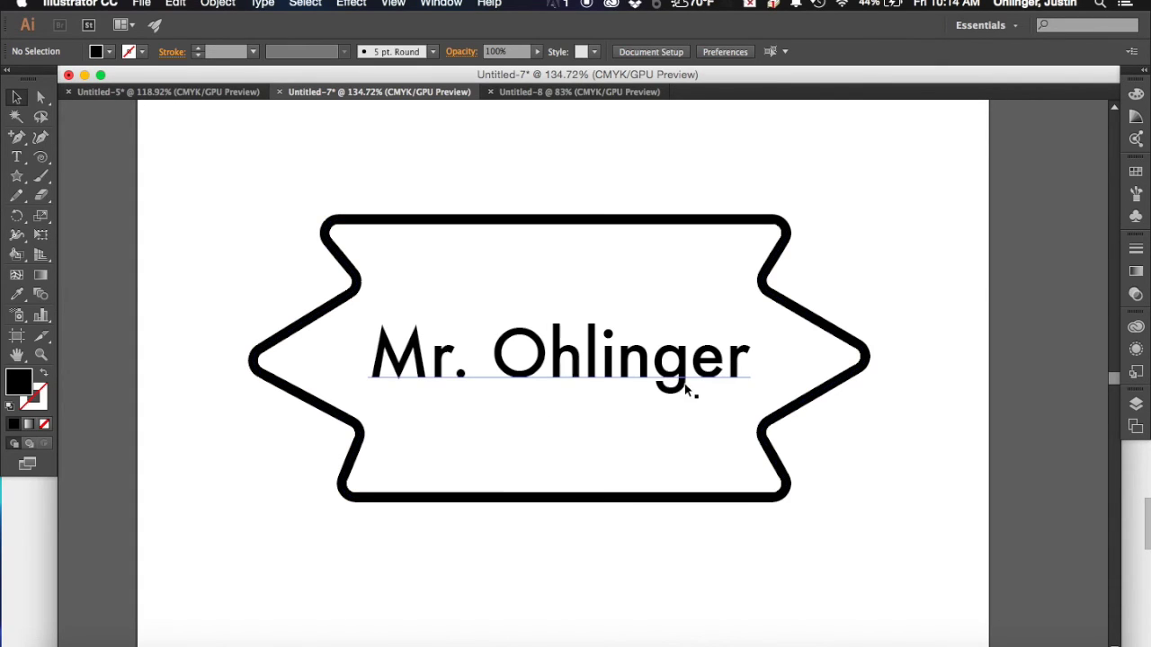
pyautogui.click(1135, 407)
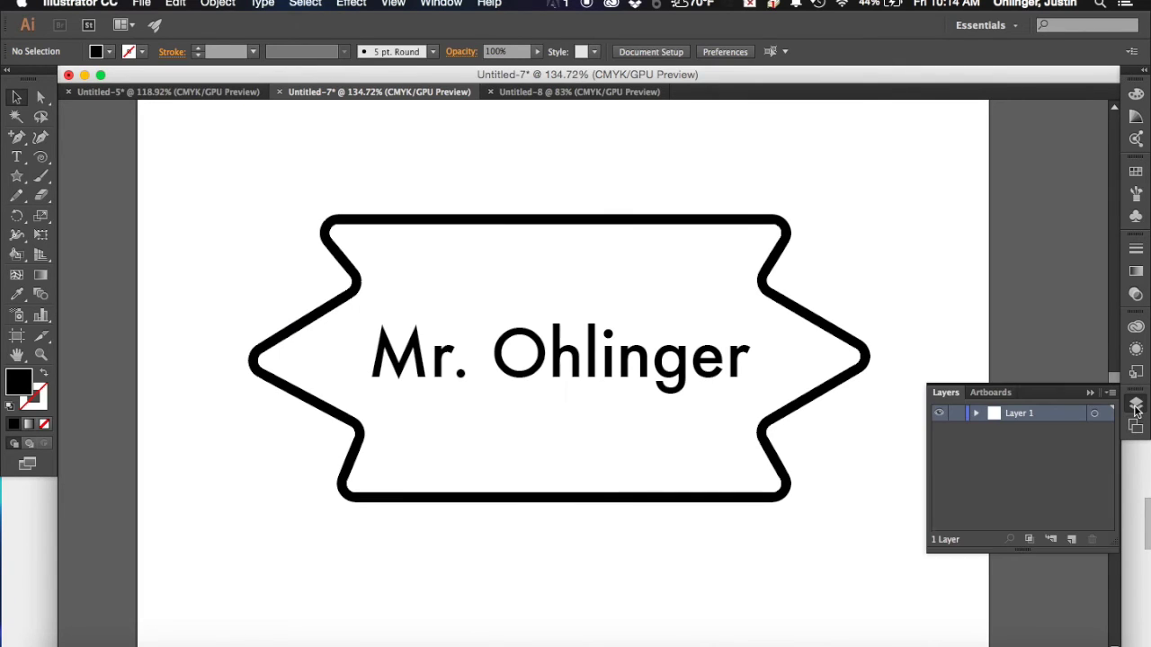
# Step: Hide the Mr. Ohlinger text object in the Layers panel
pyautogui.click(977, 414)
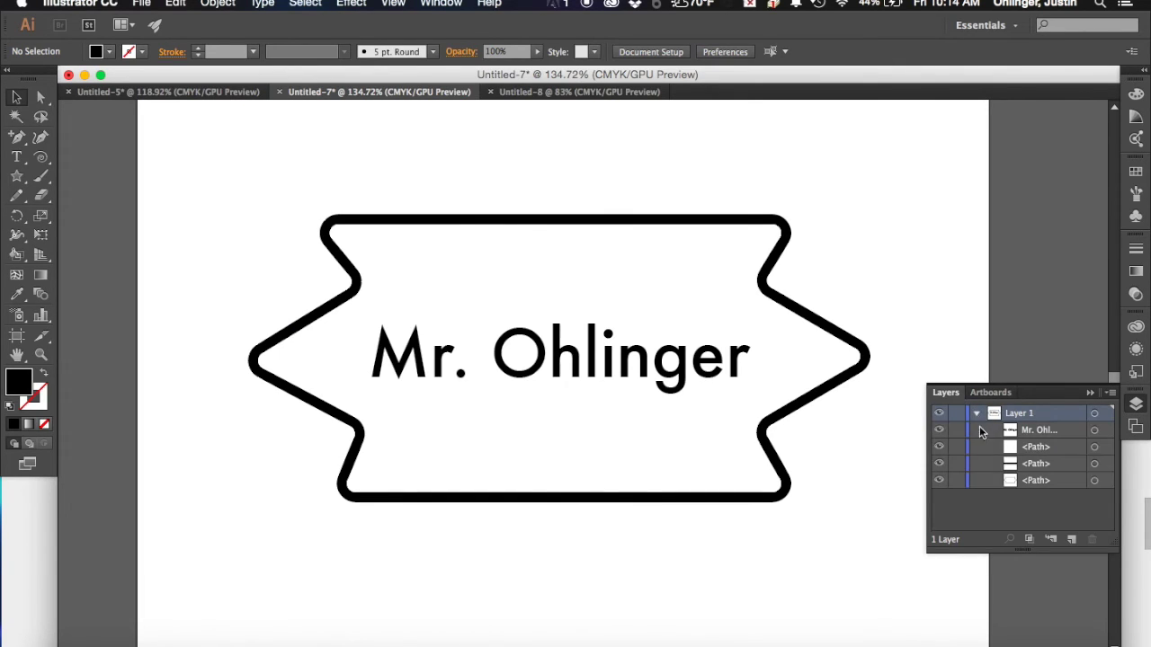
pyautogui.click(1038, 434)
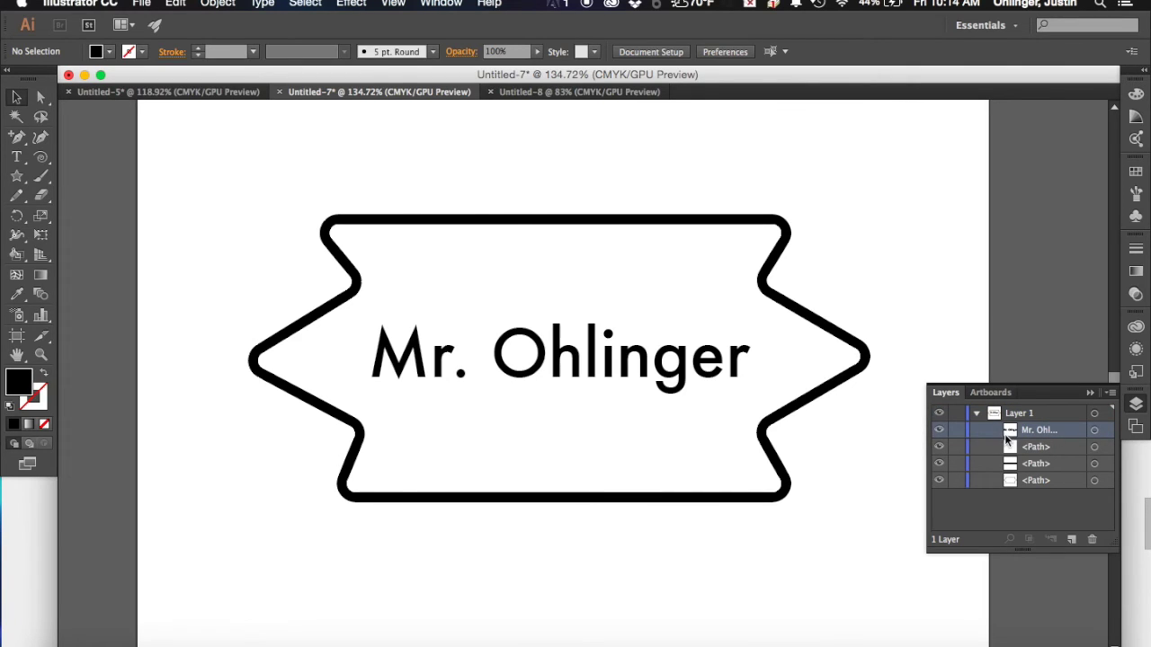
pyautogui.click(940, 434)
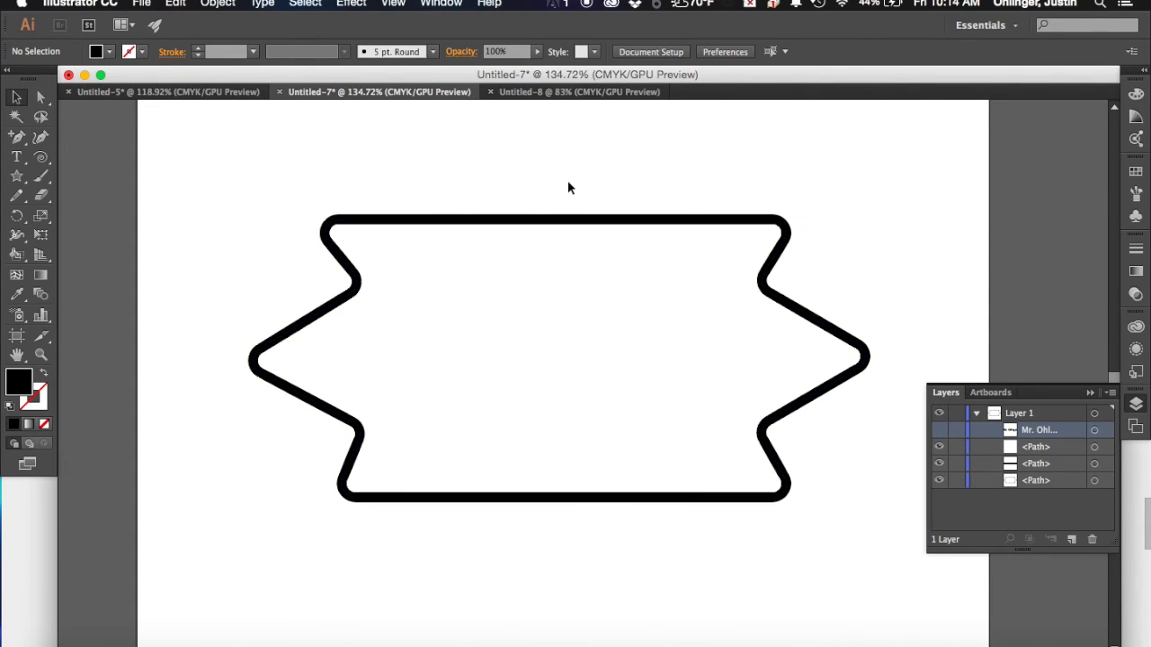
# Step: Fill the banner shape with dark purple-blue from the Color panel spectrum
pyautogui.click(486, 229)
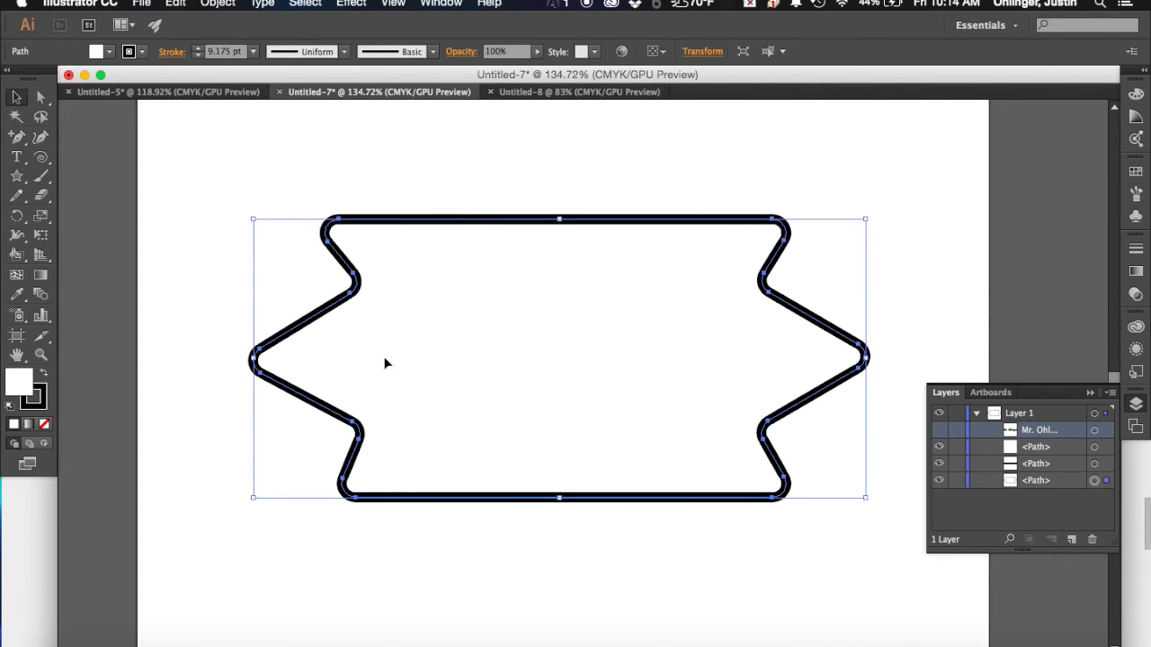
pyautogui.click(105, 51)
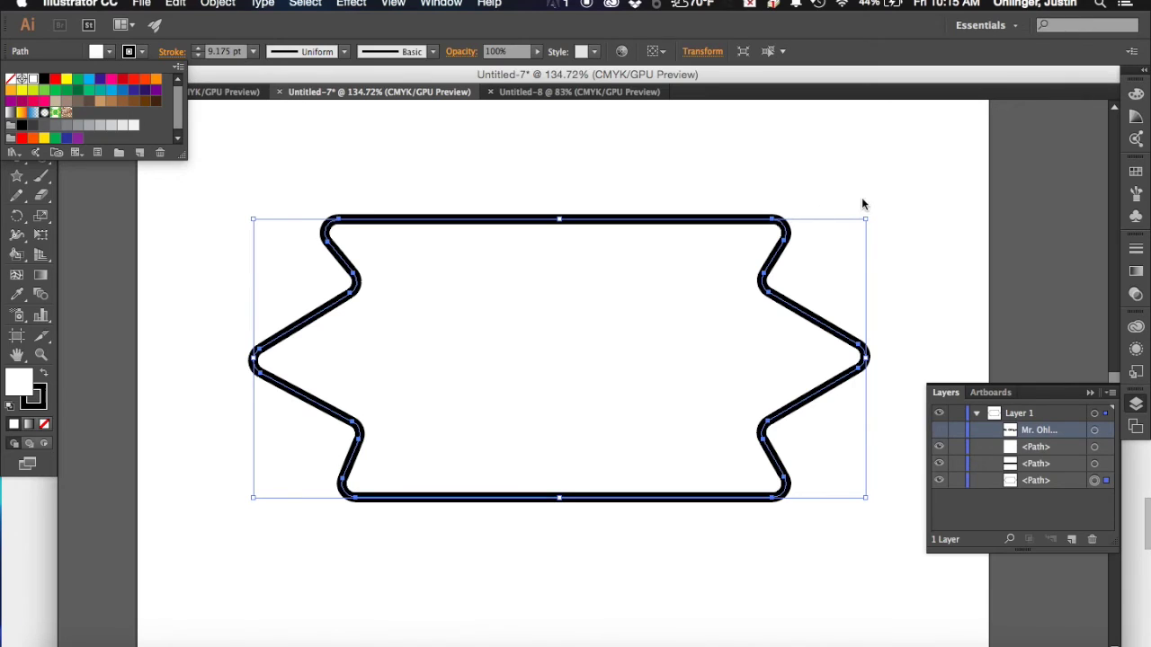
pyautogui.click(1135, 95)
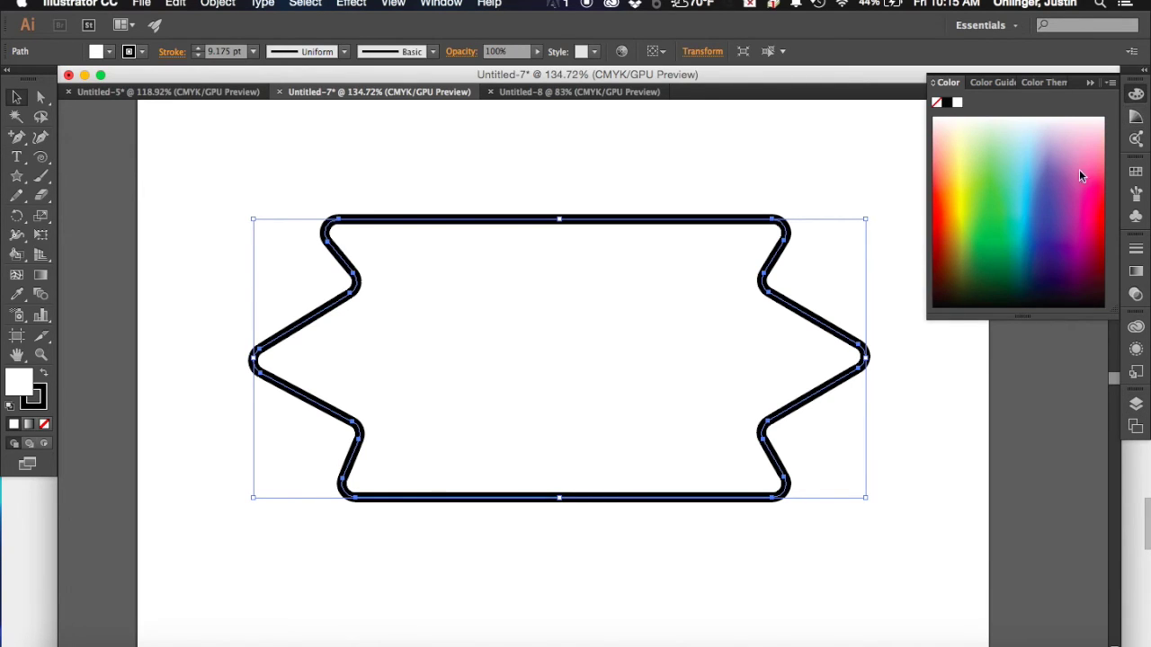
pyautogui.moveTo(1070, 185); pyautogui.dragTo(1046, 244)
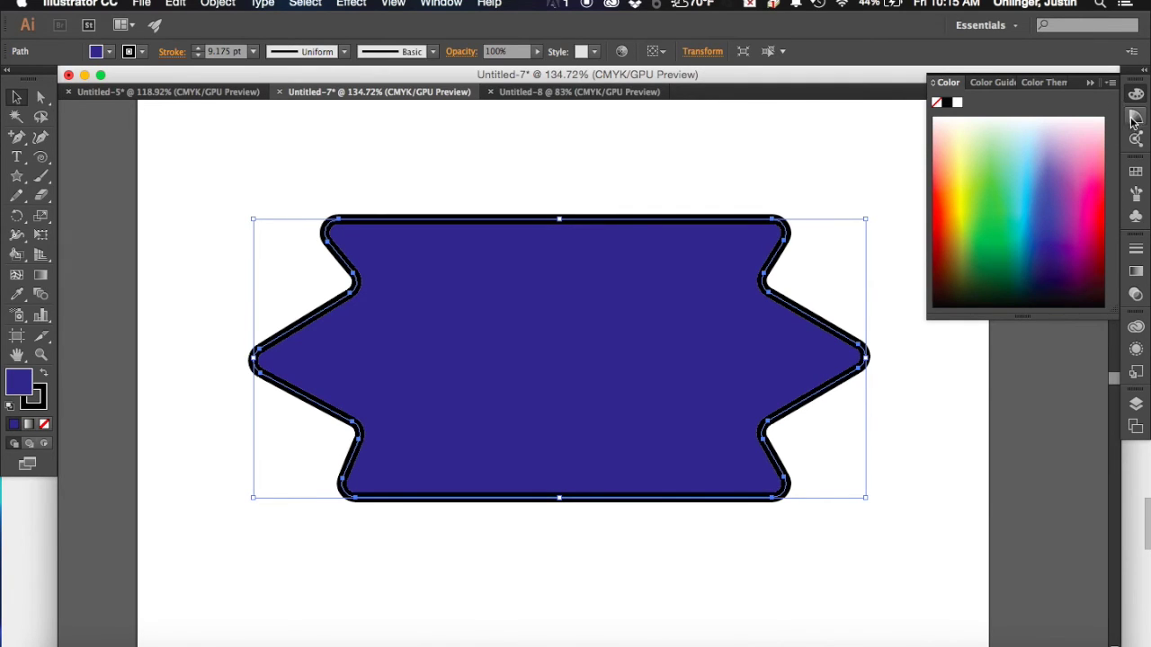
pyautogui.press('g')
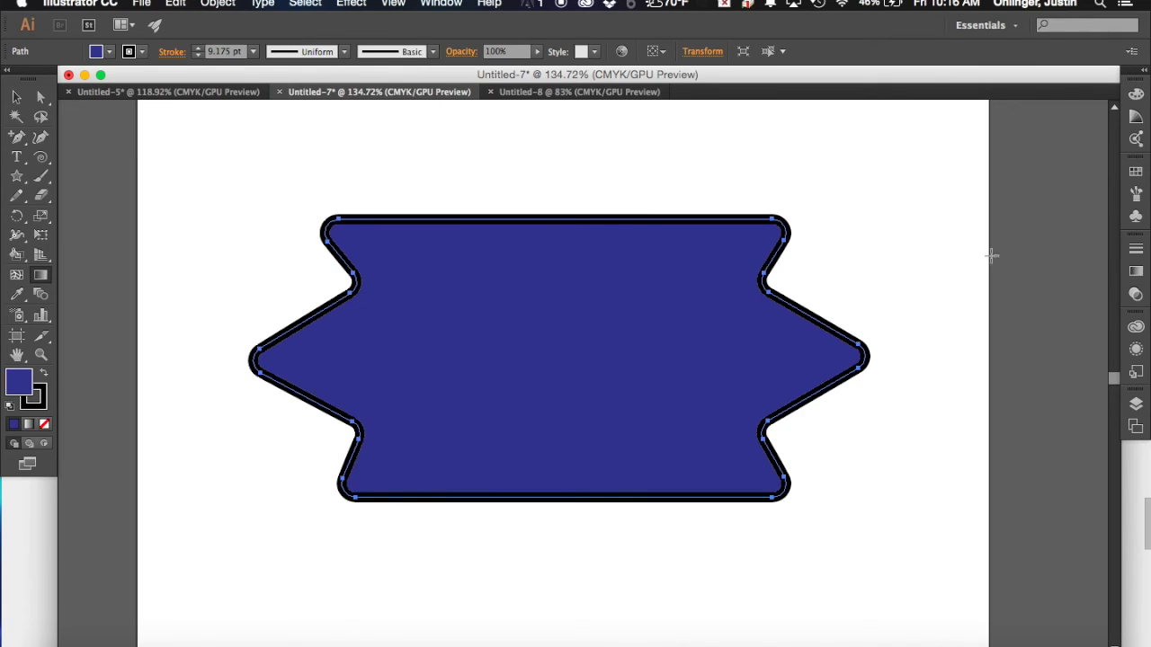
# Step: Apply a linear gradient to the banner and set its starting stop to blue
pyautogui.click(1135, 272)
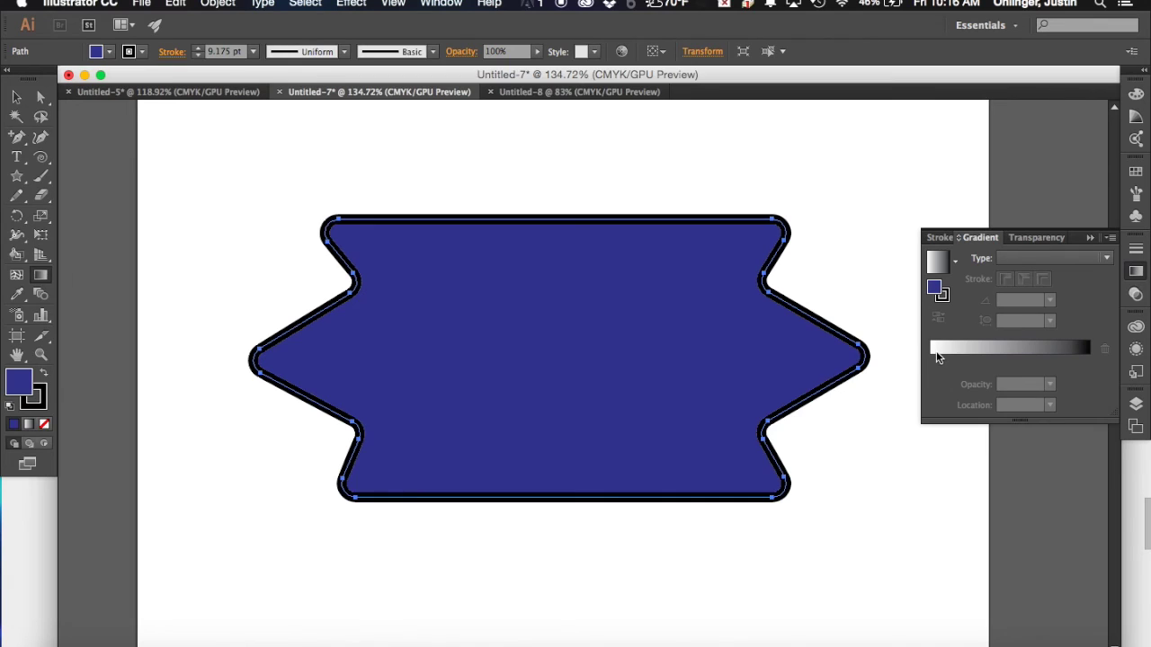
pyautogui.click(936, 357)
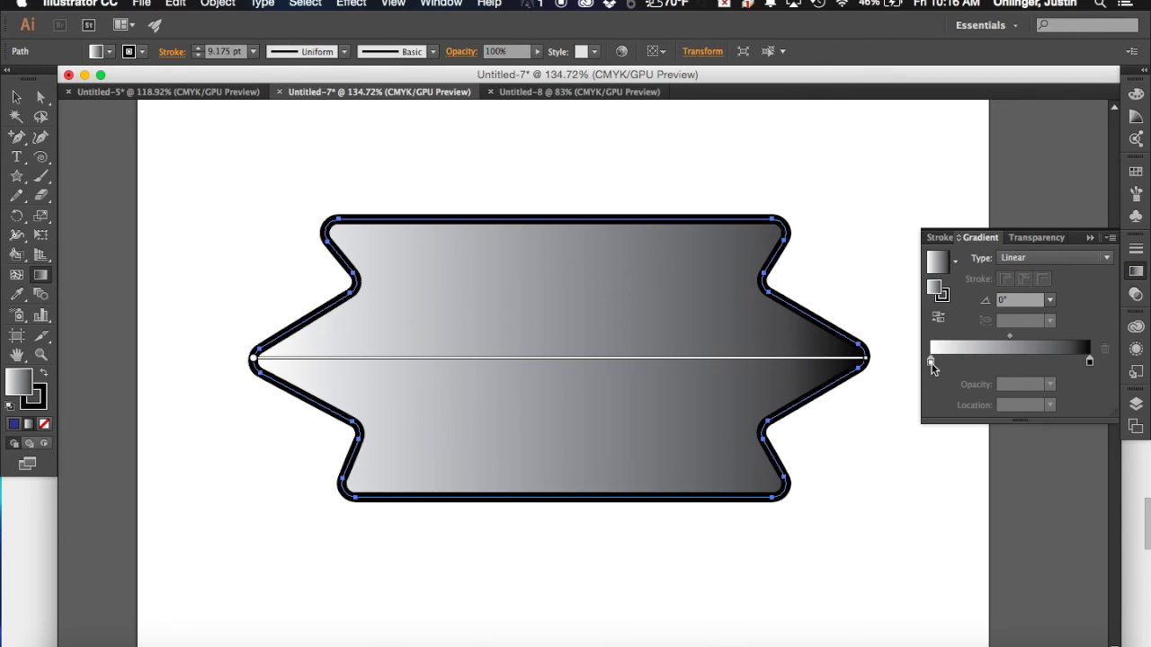
pyautogui.click(931, 363)
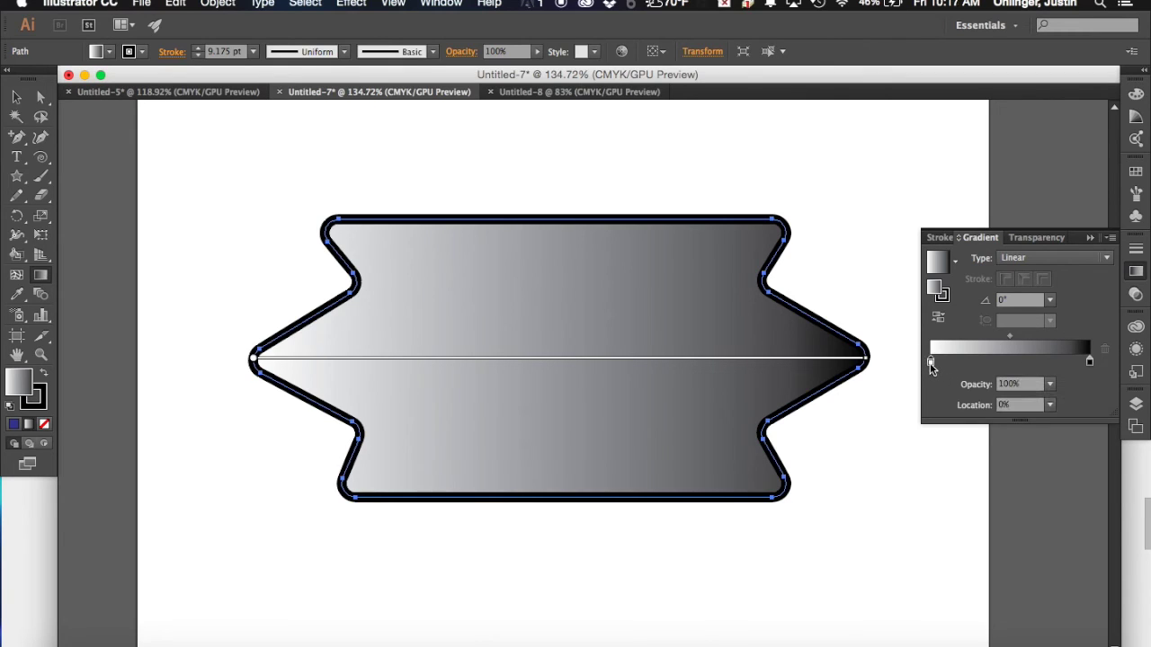
pyautogui.doubleClick(931, 363)
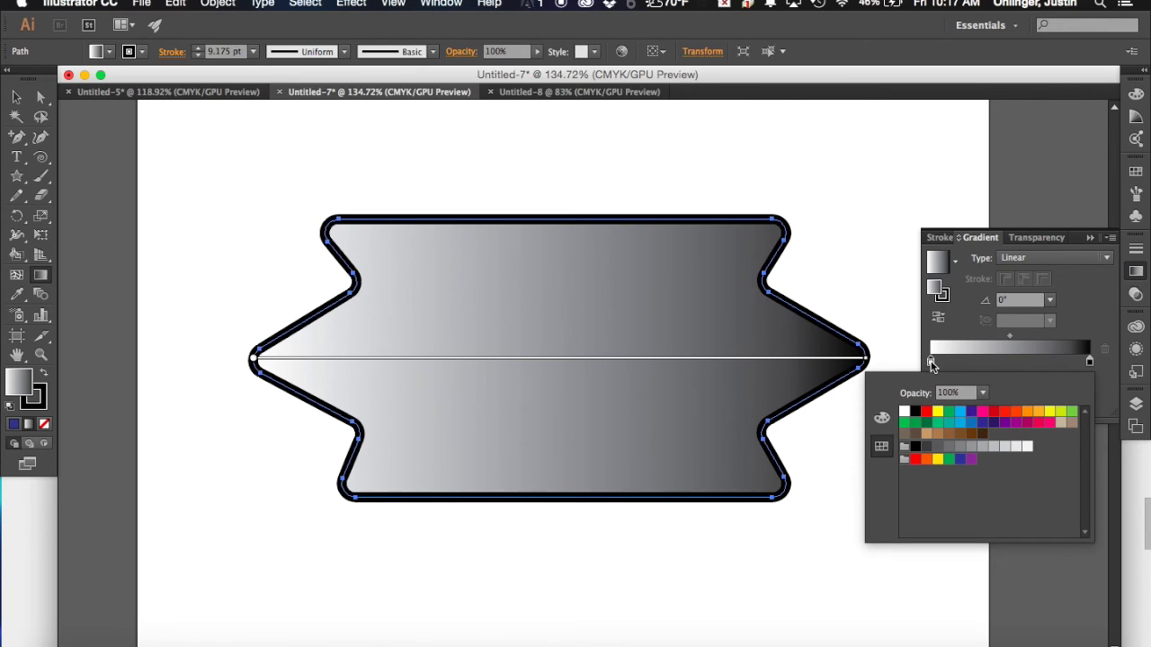
pyautogui.click(972, 412)
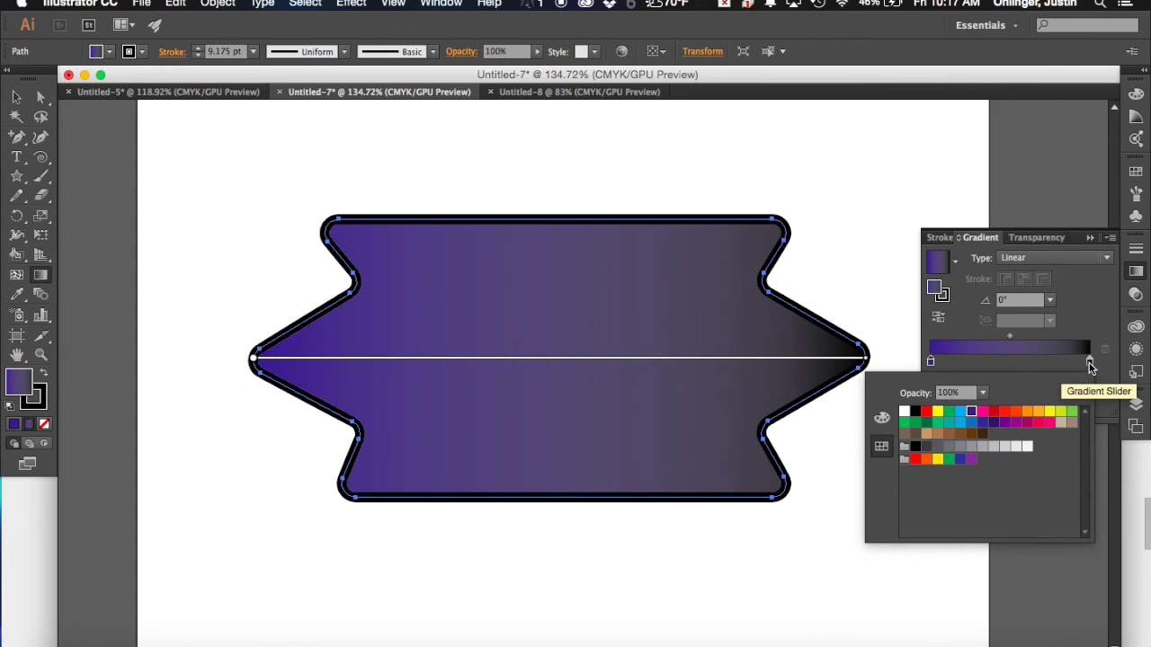
# Step: Set the gradient's ending stop to green
pyautogui.click(1090, 364)
pyautogui.doubleClick(1090, 364)
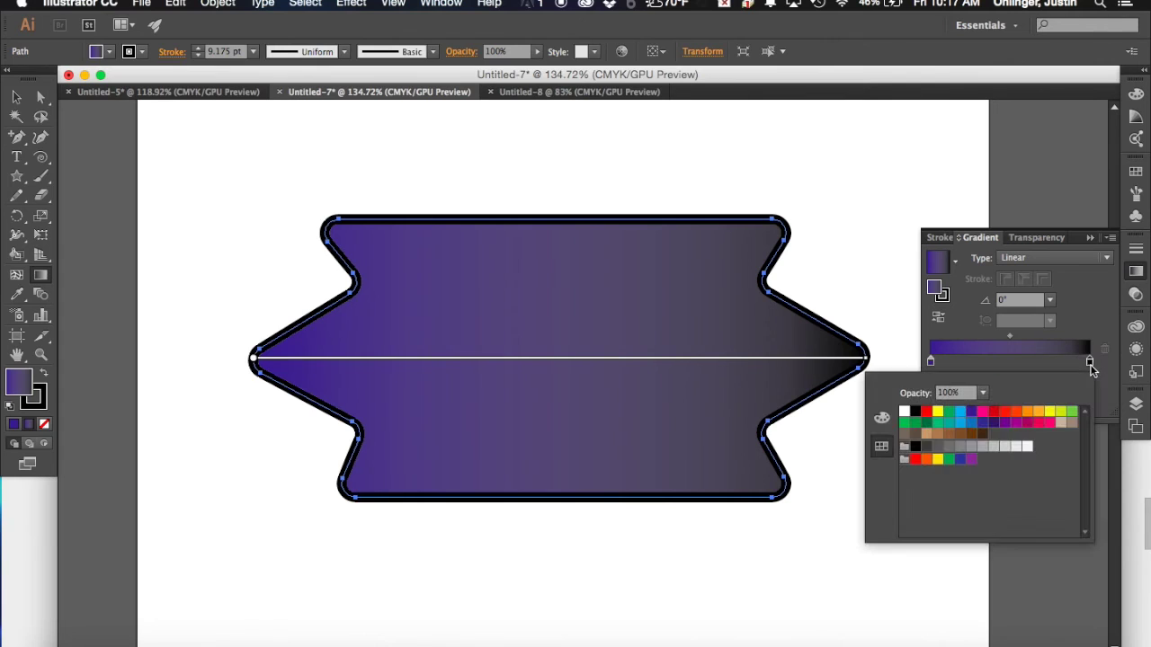
pyautogui.click(993, 413)
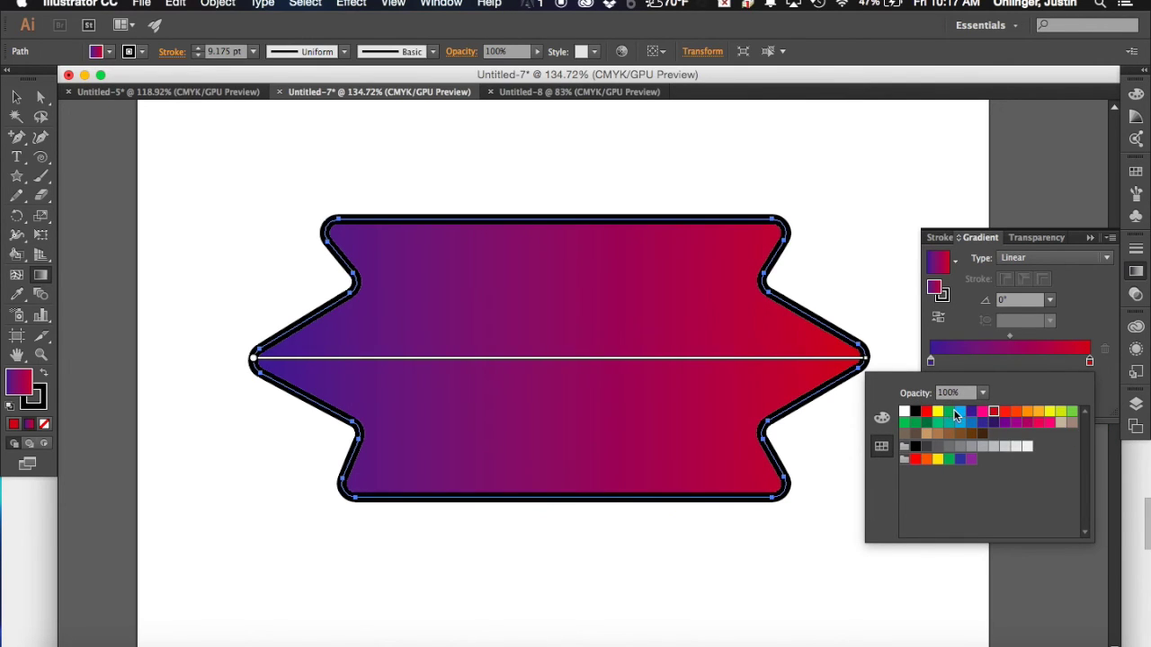
pyautogui.click(951, 414)
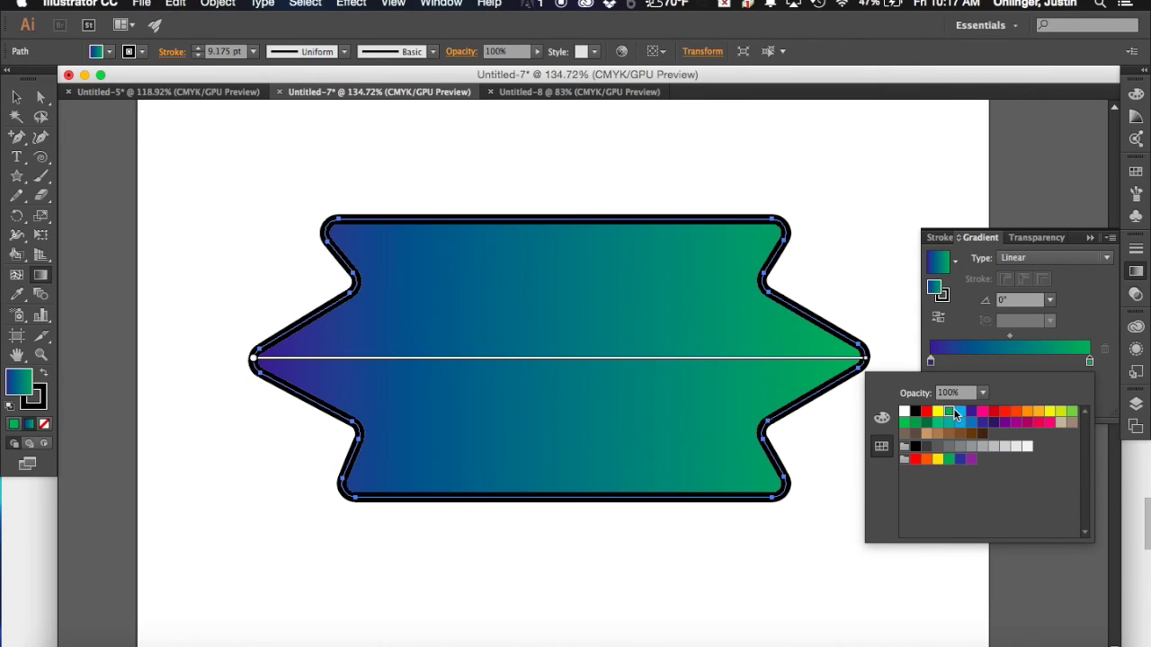
pyautogui.click(950, 335)
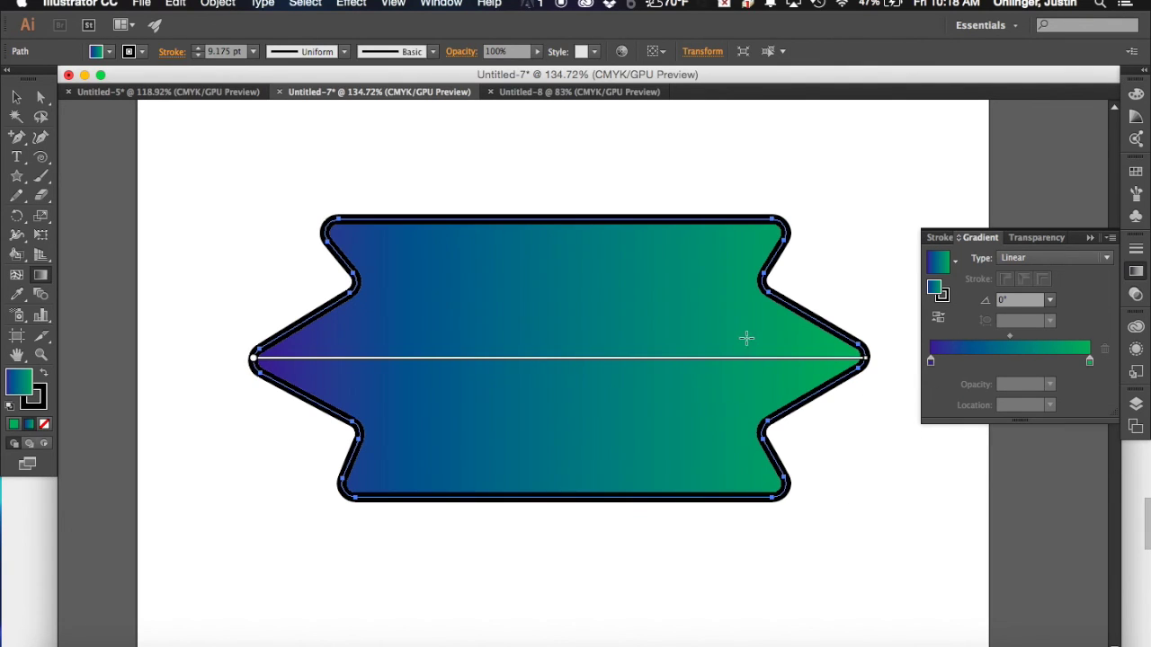
# Step: Rotate the gradient to run diagonally at about -19.4°, upper left to lower right
pyautogui.moveTo(872, 354); pyautogui.dragTo(835, 237)
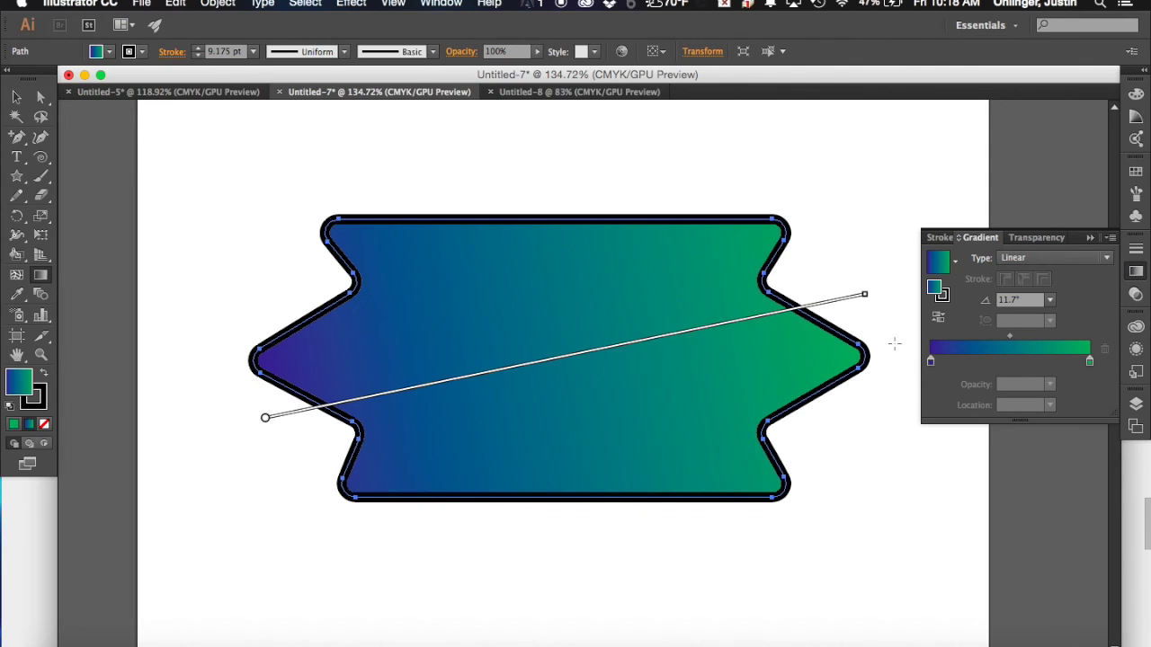
pyautogui.moveTo(881, 291)
pyautogui.mouseDown()
pyautogui.moveTo(860, 257)
pyautogui.moveTo(874, 264)
pyautogui.moveTo(766, 262)
pyautogui.moveTo(365, 318)
pyautogui.moveTo(298, 260)
pyautogui.mouseUp()
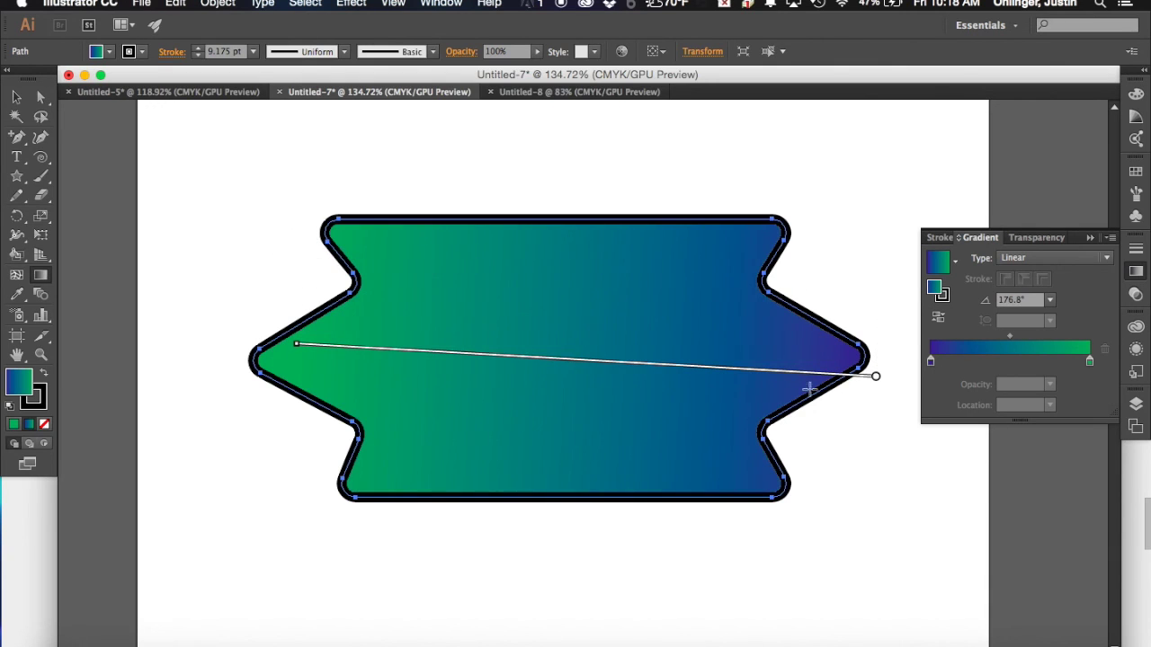
pyautogui.moveTo(890, 423)
pyautogui.mouseDown()
pyautogui.moveTo(886, 407)
pyautogui.moveTo(863, 449)
pyautogui.moveTo(699, 477)
pyautogui.moveTo(465, 350)
pyautogui.moveTo(287, 278)
pyautogui.moveTo(284, 306)
pyautogui.mouseUp()
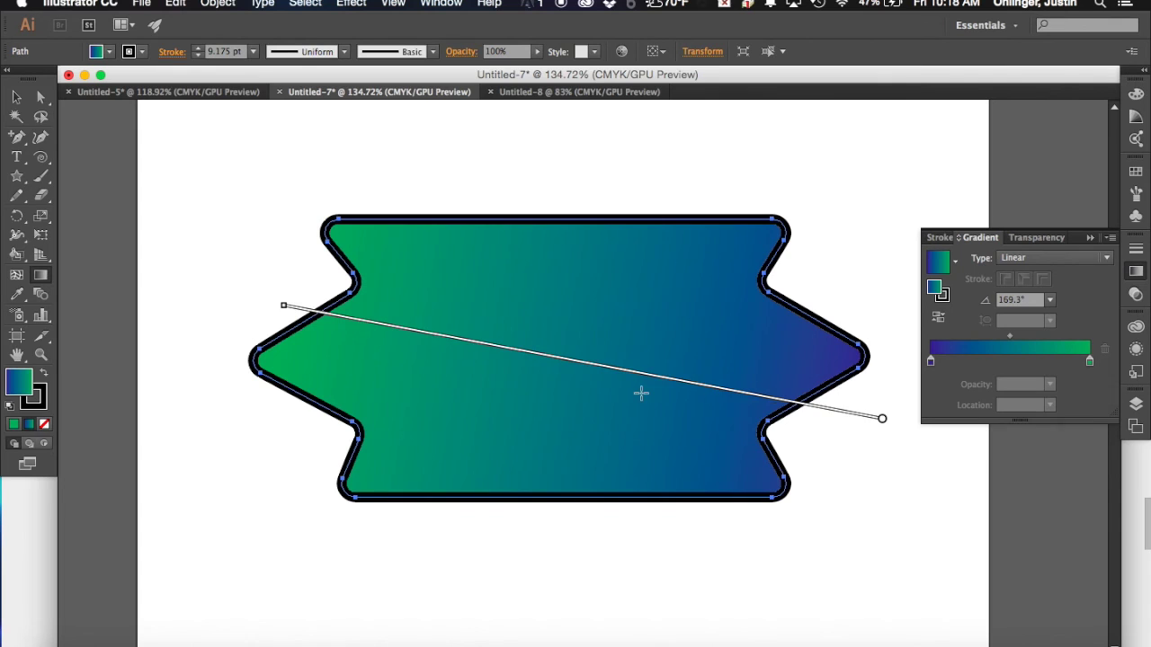
pyautogui.moveTo(284, 313)
pyautogui.mouseDown()
pyautogui.moveTo(264, 285)
pyautogui.moveTo(818, 344)
pyautogui.moveTo(893, 426)
pyautogui.moveTo(903, 481)
pyautogui.mouseUp()
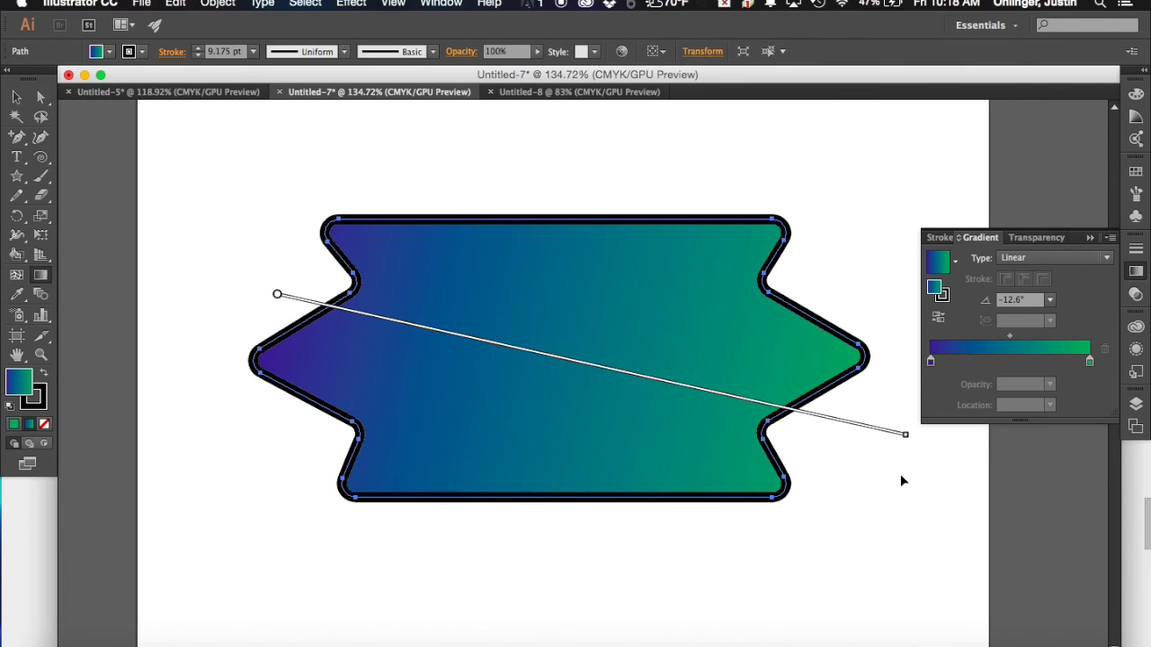
pyautogui.moveTo(276, 298)
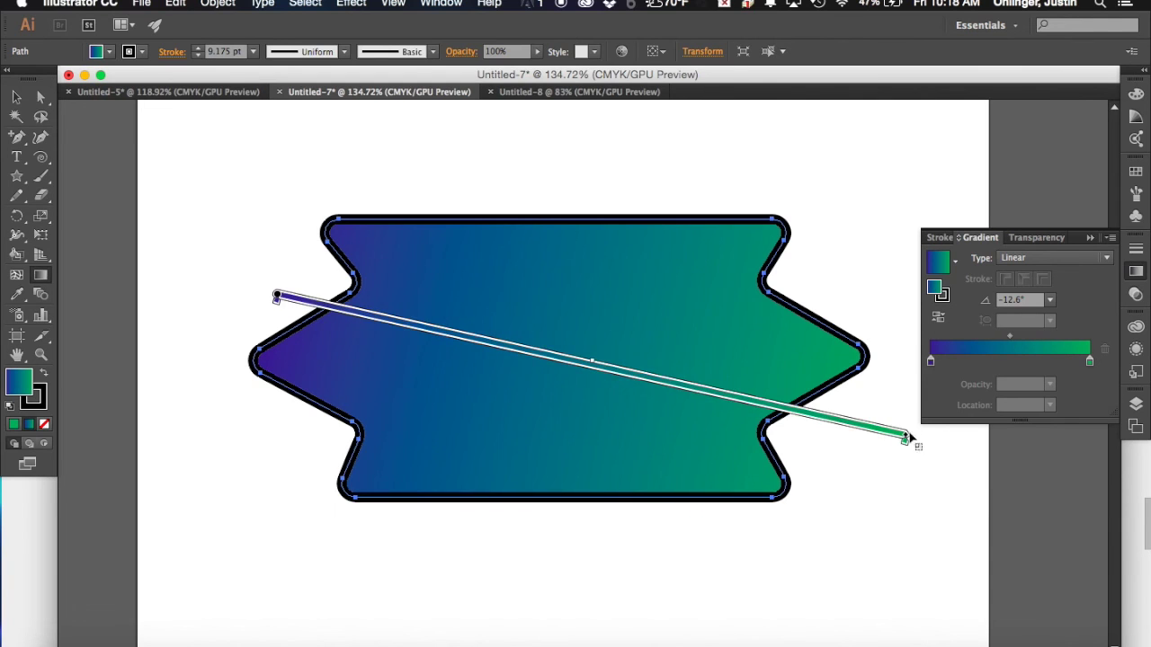
pyautogui.moveTo(914, 439)
pyautogui.mouseDown()
pyautogui.moveTo(869, 497)
pyautogui.moveTo(899, 477)
pyautogui.mouseUp()
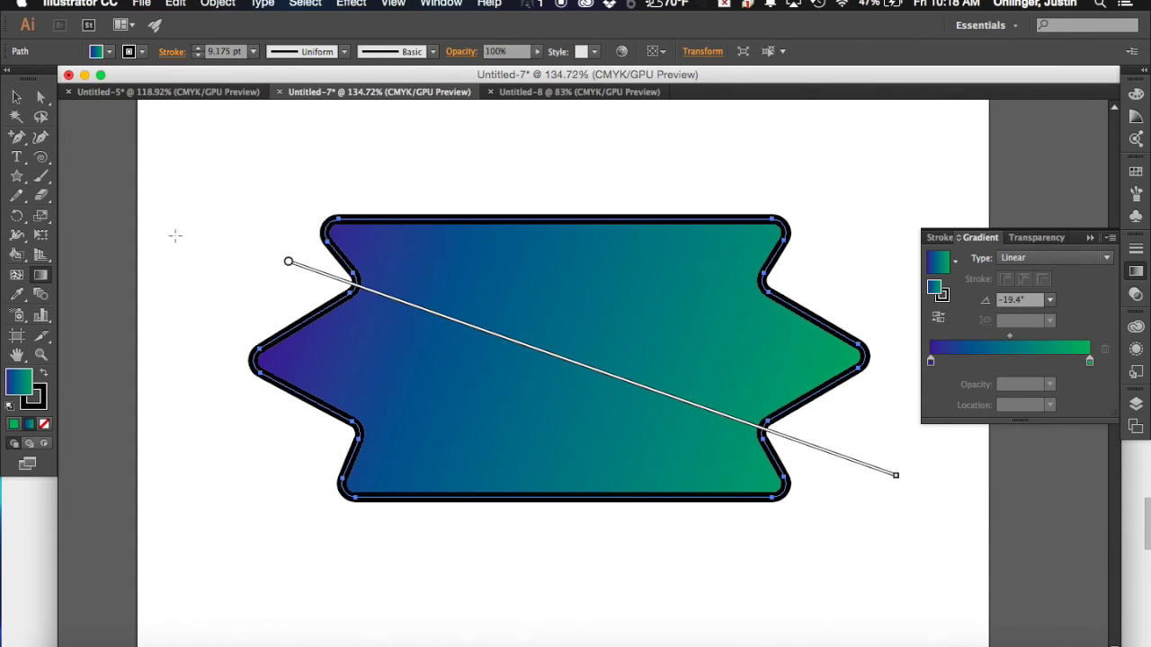
pyautogui.moveTo(289, 272)
pyautogui.mouseDown()
pyautogui.moveTo(291, 228)
pyautogui.moveTo(281, 266)
pyautogui.mouseUp()
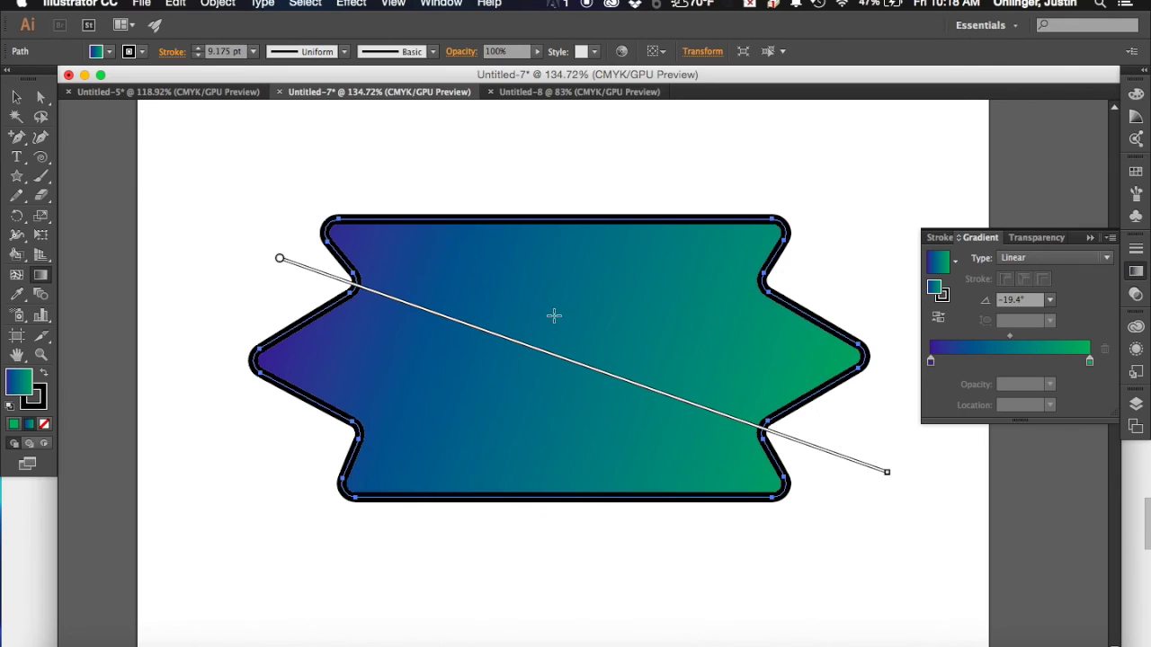
pyautogui.click(899, 477)
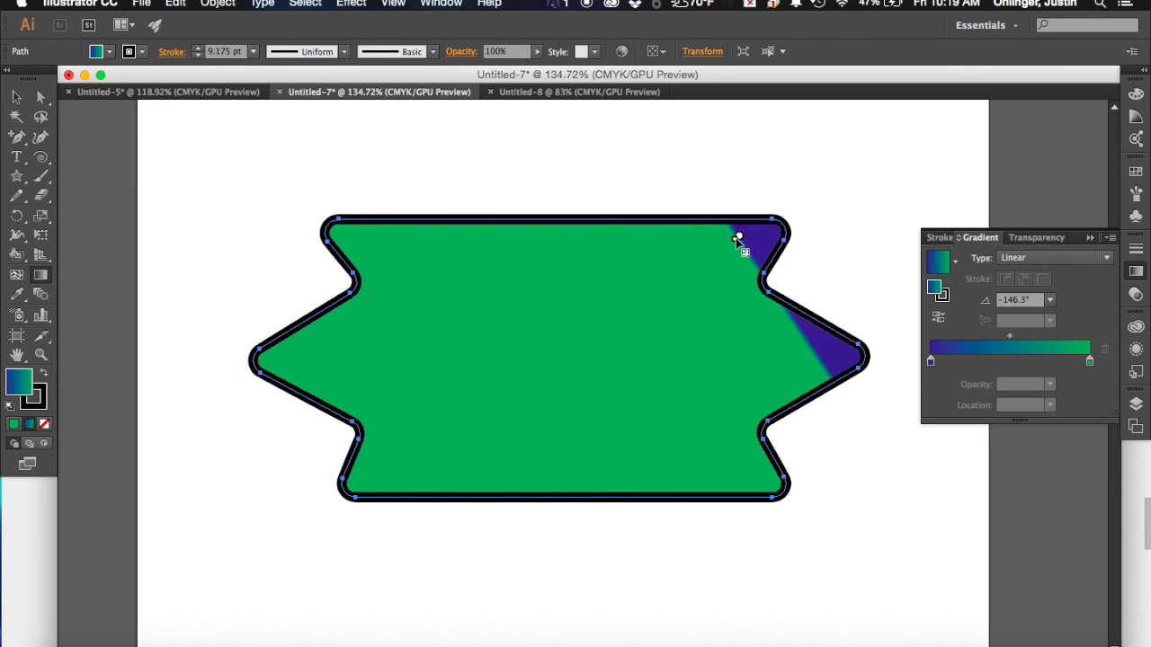
pyautogui.press('super+z')
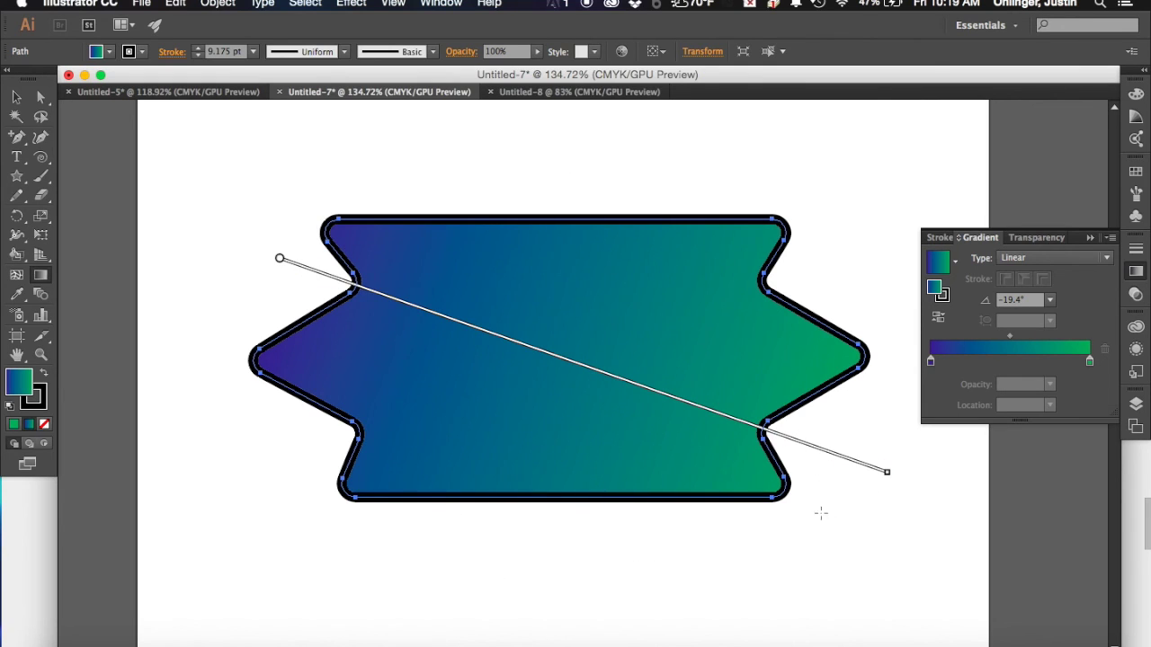
# Step: Pull both gradient ends inward so the colours fit within the banner
pyautogui.moveTo(888, 473)
pyautogui.mouseDown()
pyautogui.moveTo(792, 465)
pyautogui.moveTo(732, 441)
pyautogui.mouseUp()
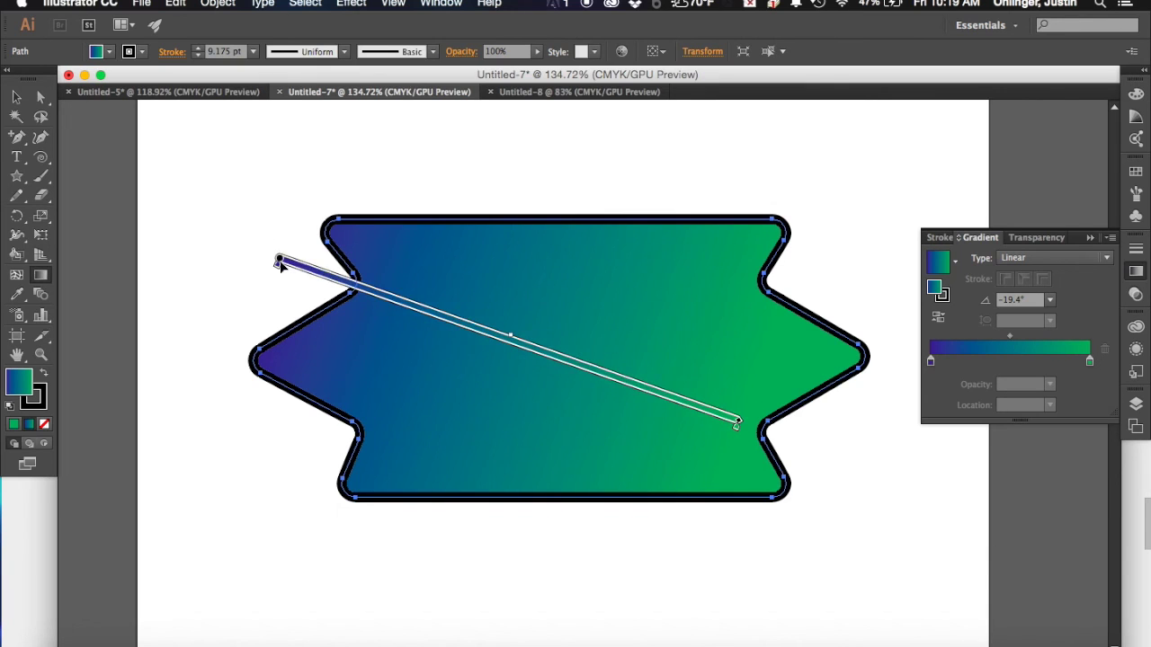
pyautogui.moveTo(279, 258)
pyautogui.mouseDown()
pyautogui.moveTo(360, 279)
pyautogui.moveTo(330, 277)
pyautogui.mouseUp()
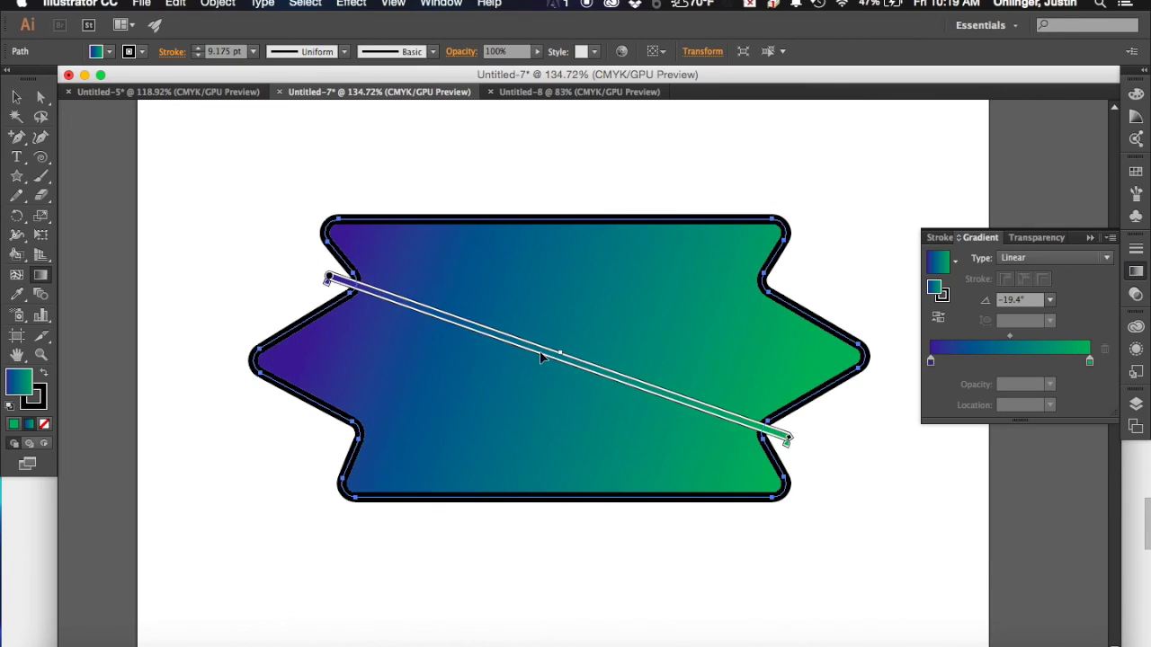
pyautogui.moveTo(761, 433)
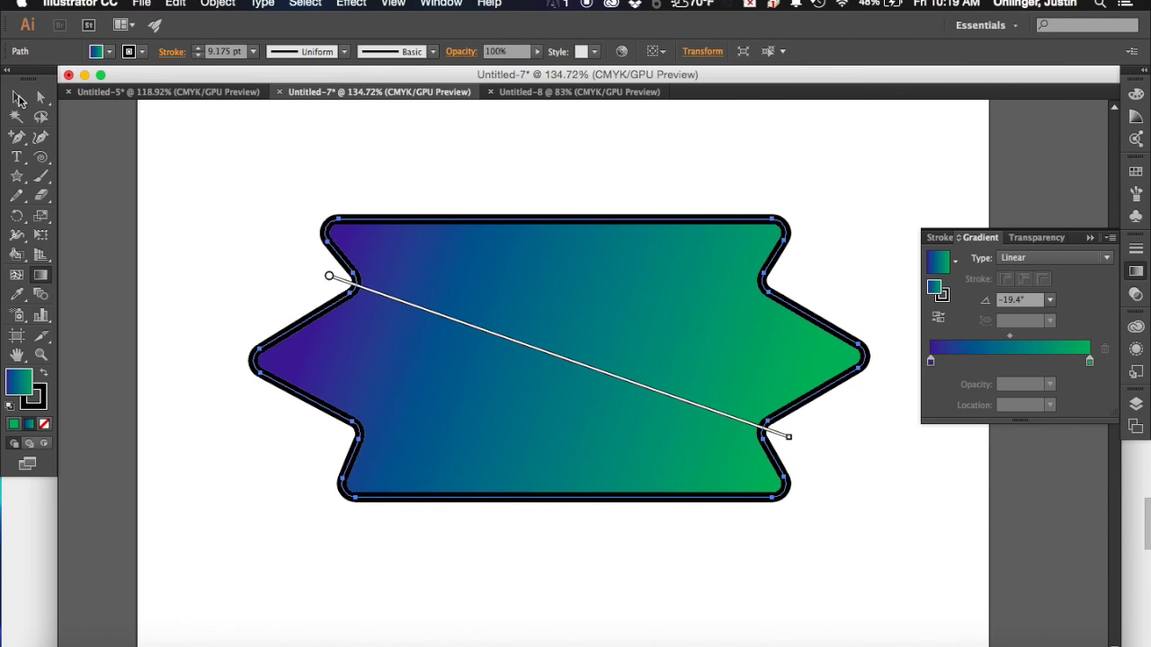
pyautogui.click(18, 97)
# Step: Deselect the banner, close the Gradient panel, and turn the Mr. Ohlinger layer visible again
pyautogui.click(248, 161)
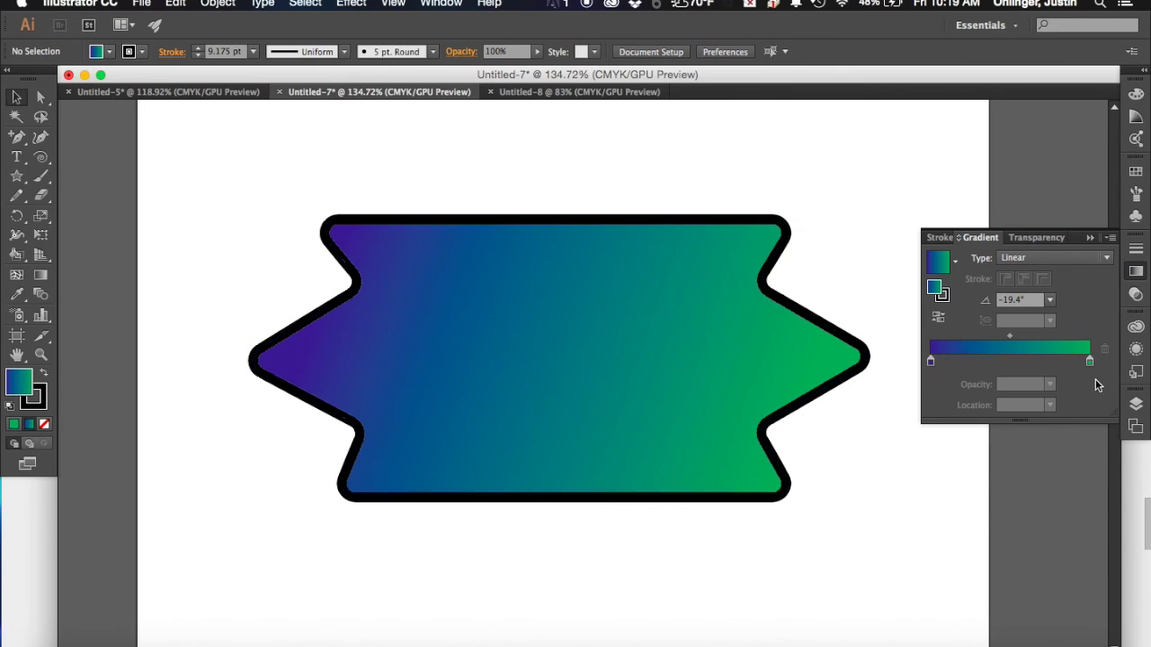
pyautogui.click(1090, 237)
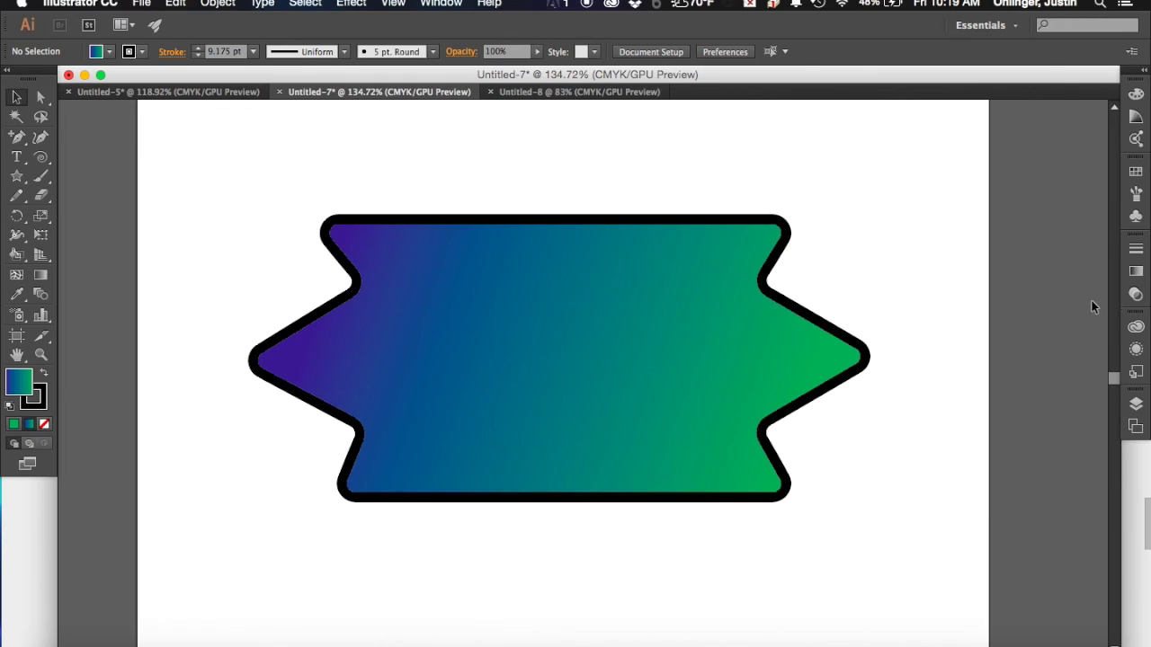
pyautogui.click(1135, 403)
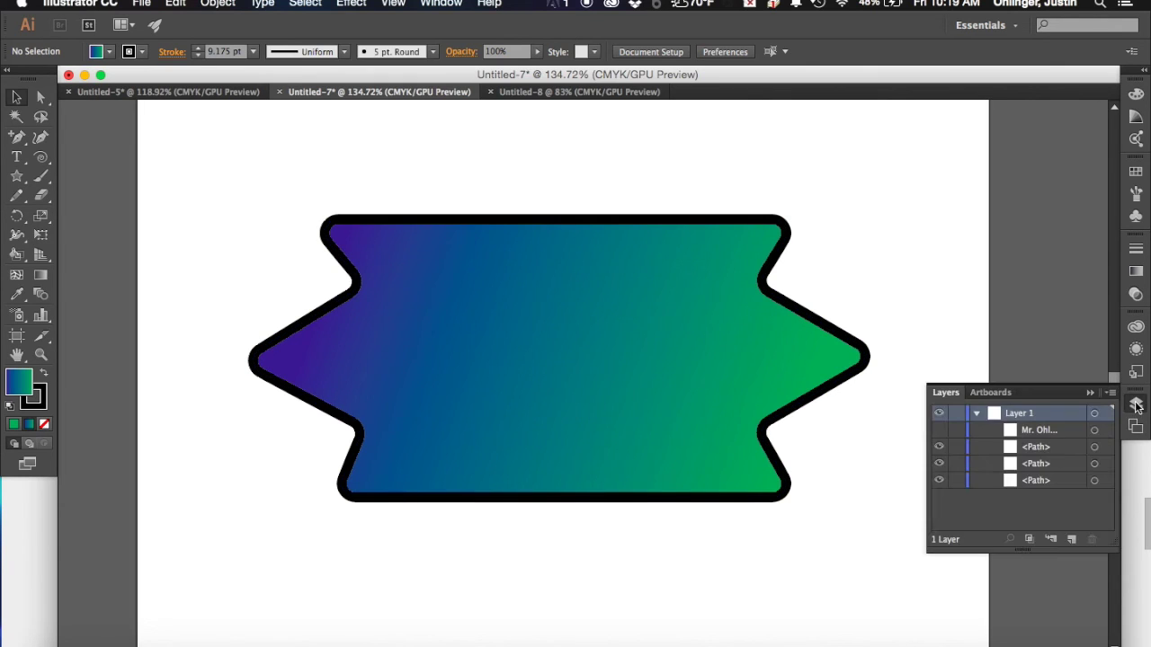
pyautogui.click(939, 431)
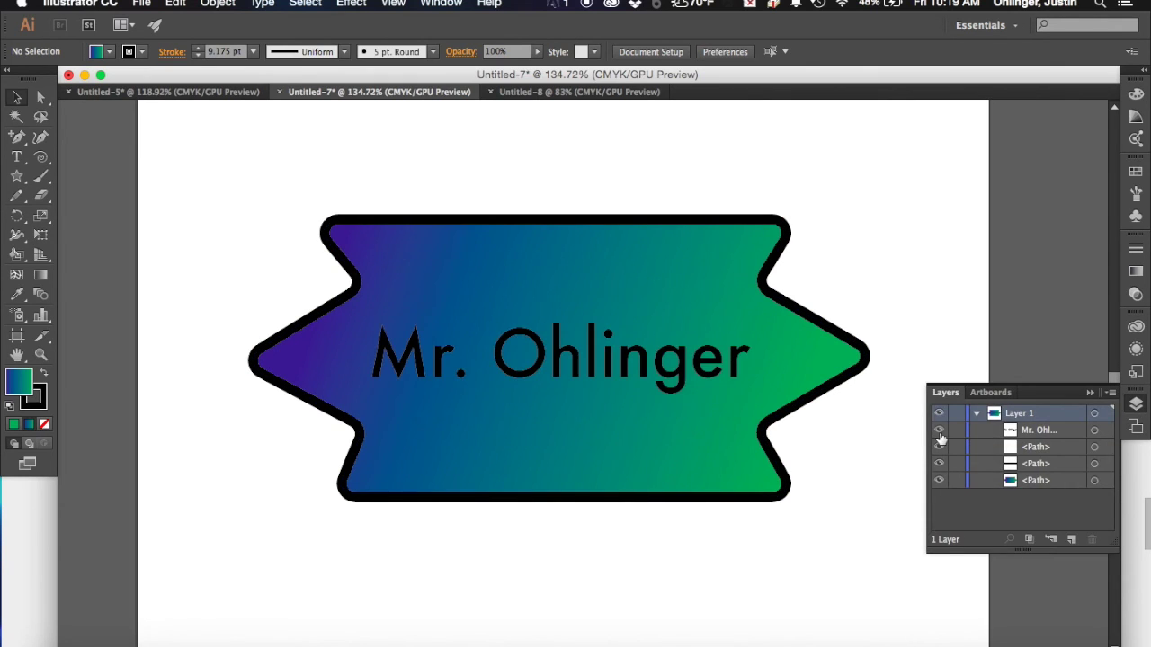